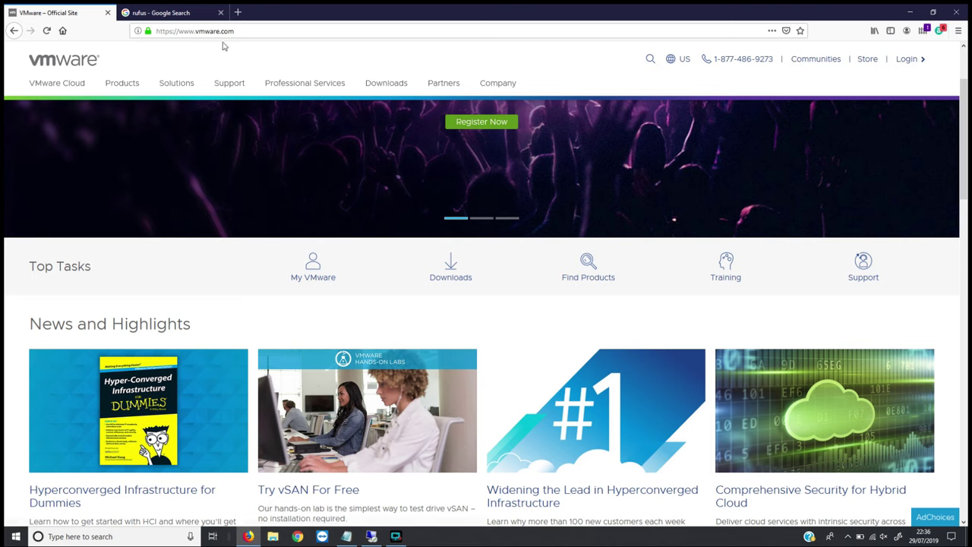
- Open the My VMware login page in a new tab, then return to the 'rufus' Google results
left_click(908, 61)
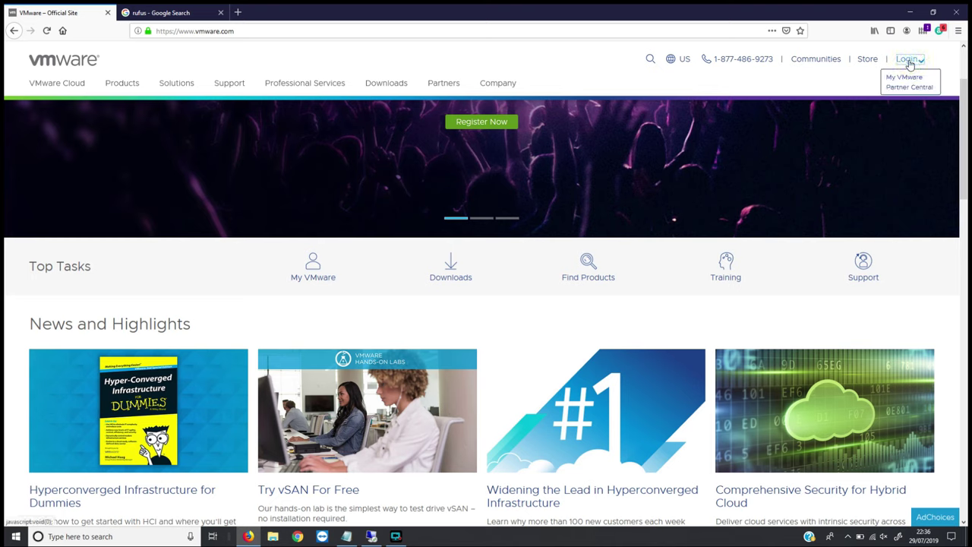
left_click(894, 80)
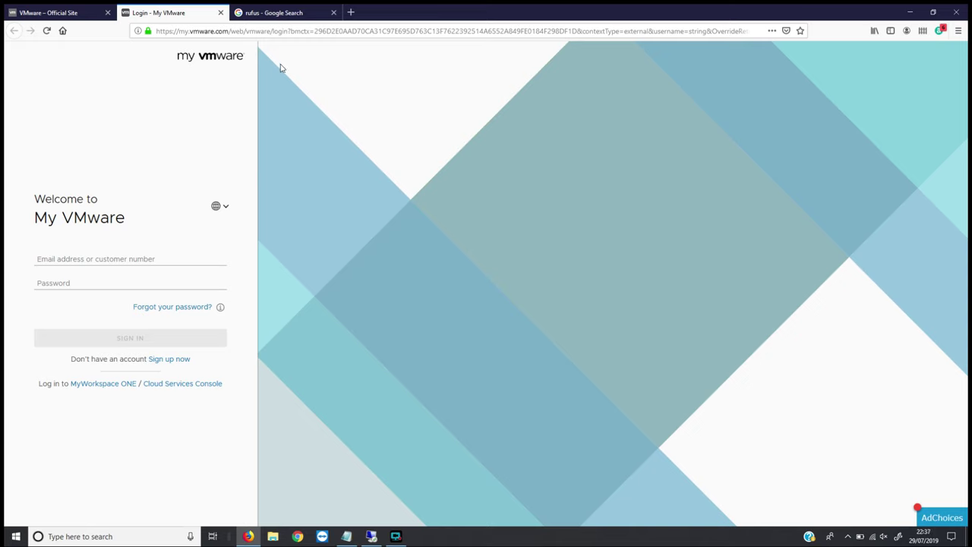
left_click(282, 13)
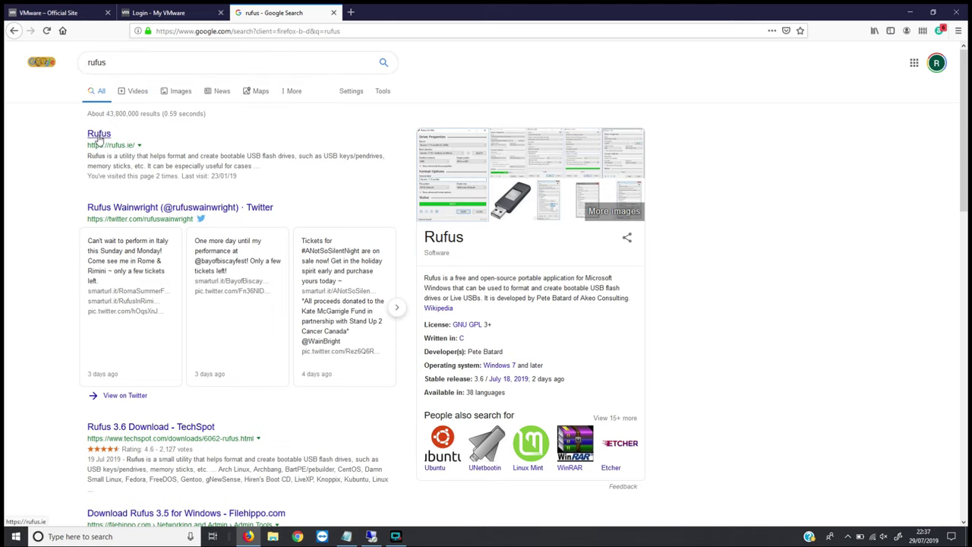
- Go to the official Rufus website, rufus.ie, from the Google results
left_click(99, 135)
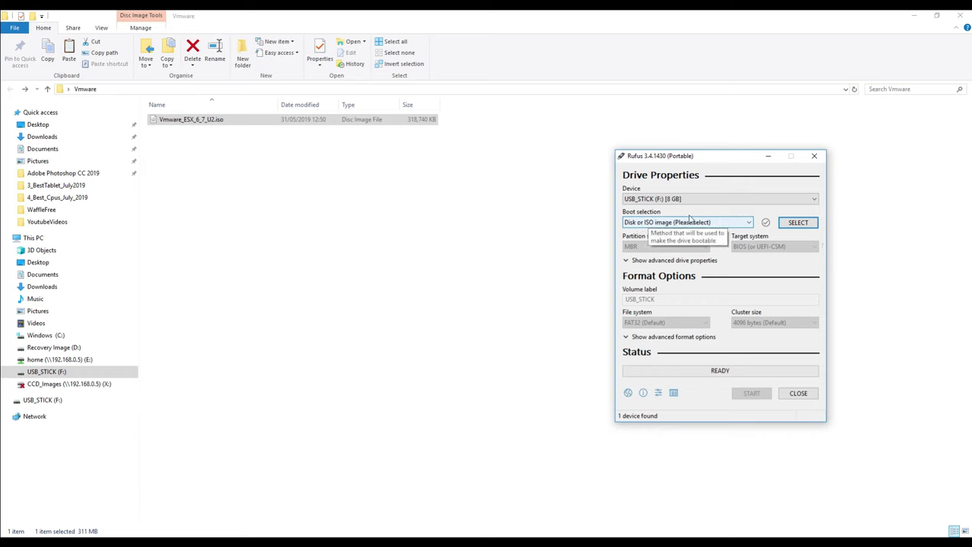
- With boot selection on Disk or ISO image, load Vmware_ESX_6_7_U2.iso from Desktop\Vmware
left_click(712, 223)
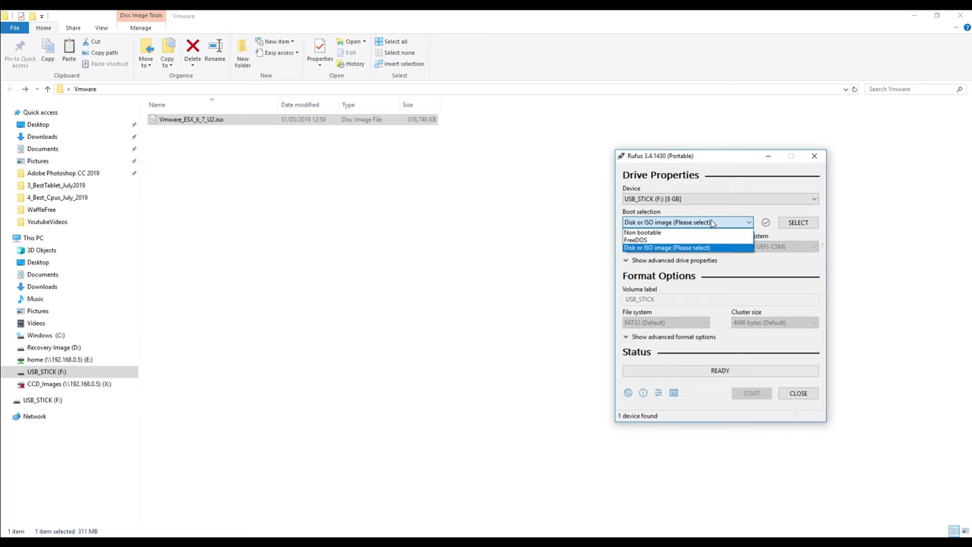
left_click(712, 222)
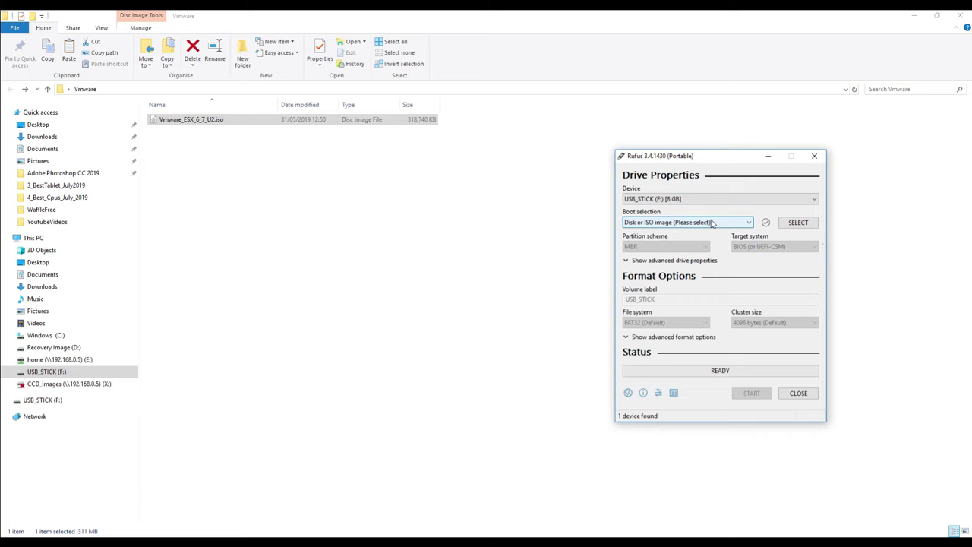
left_click(798, 226)
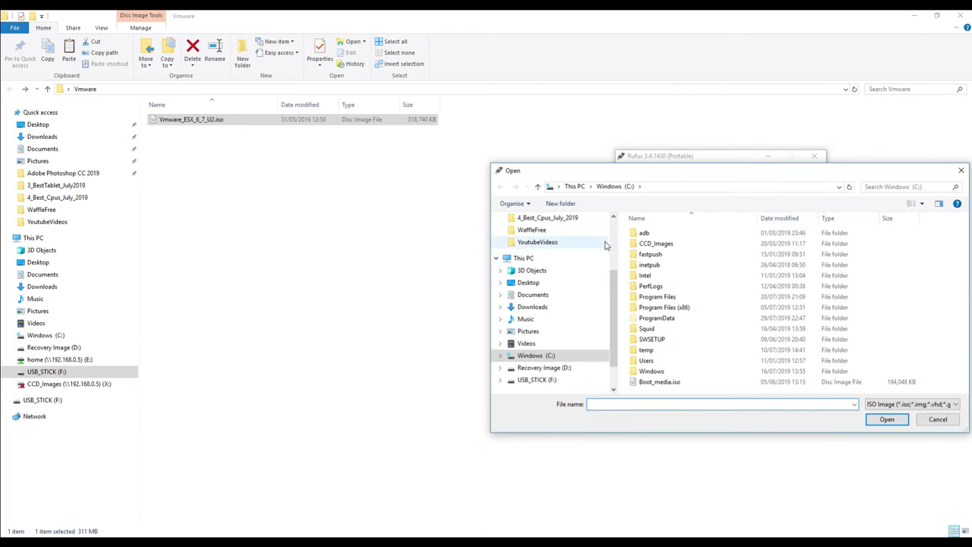
scroll(551, 251, "up", 3)
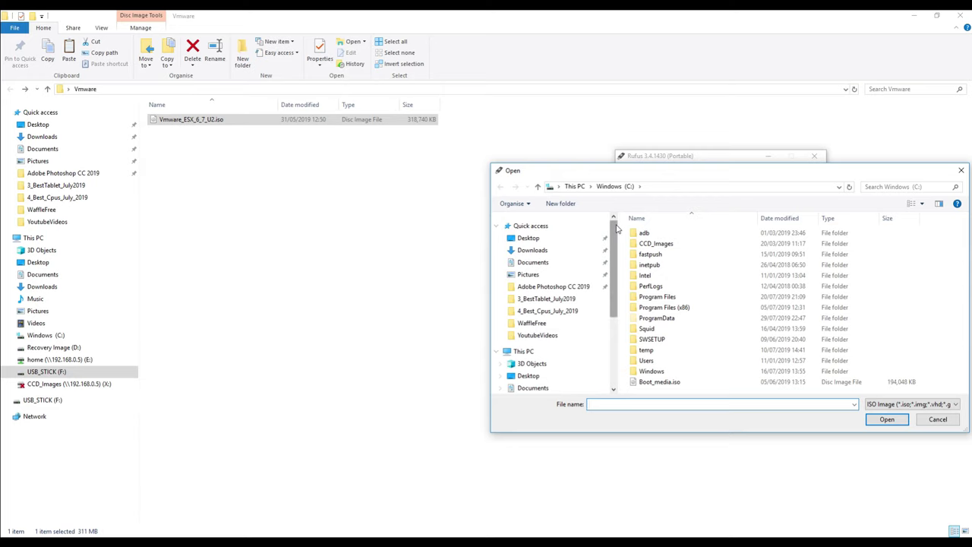
left_click(546, 239)
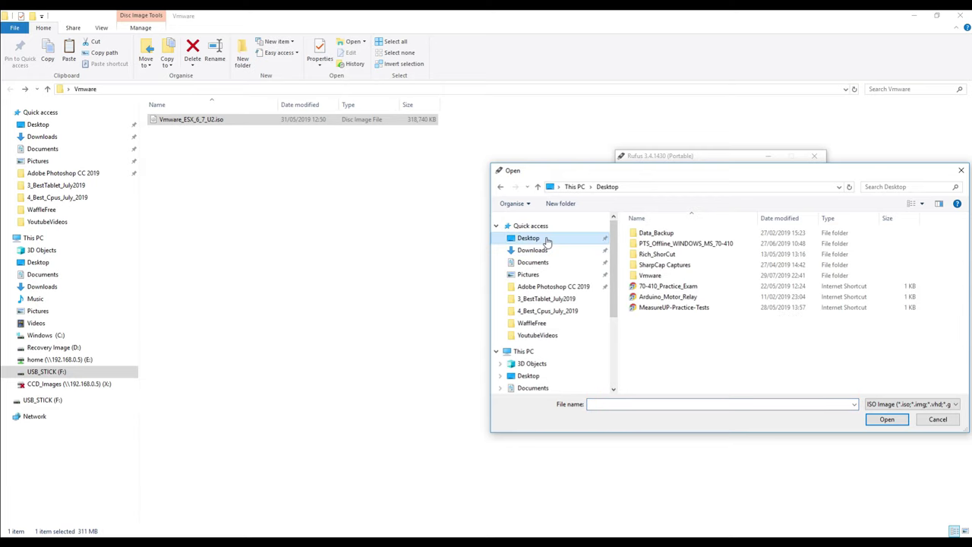
double_click(650, 275)
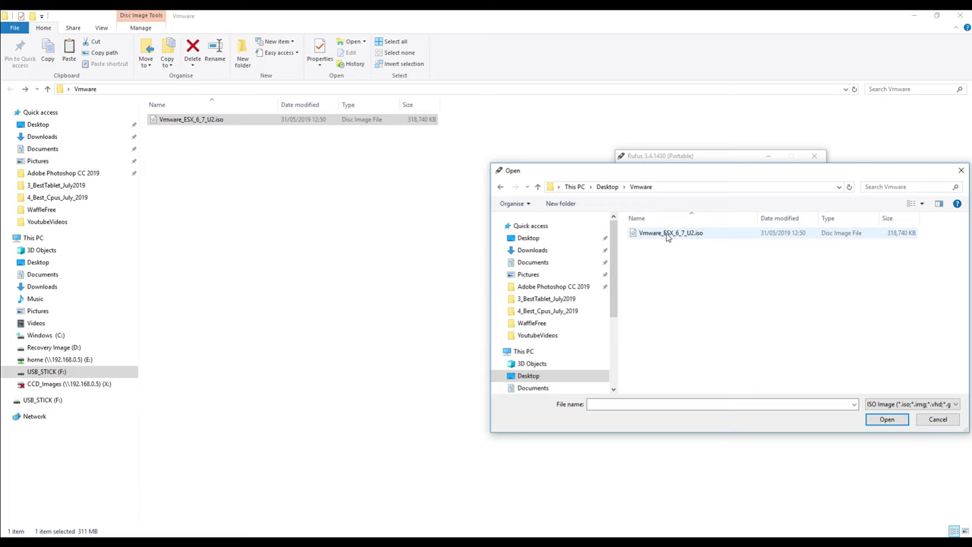
left_click(667, 237)
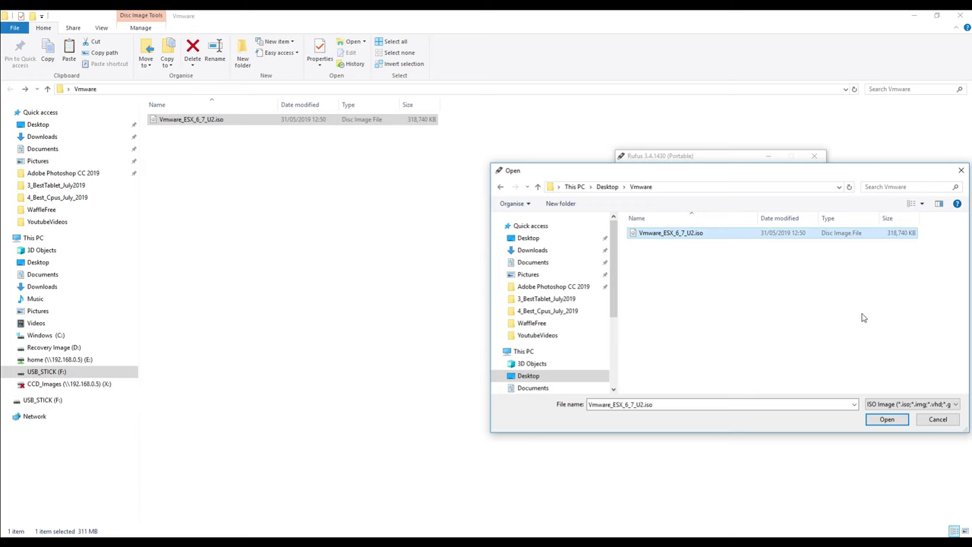
left_click(886, 422)
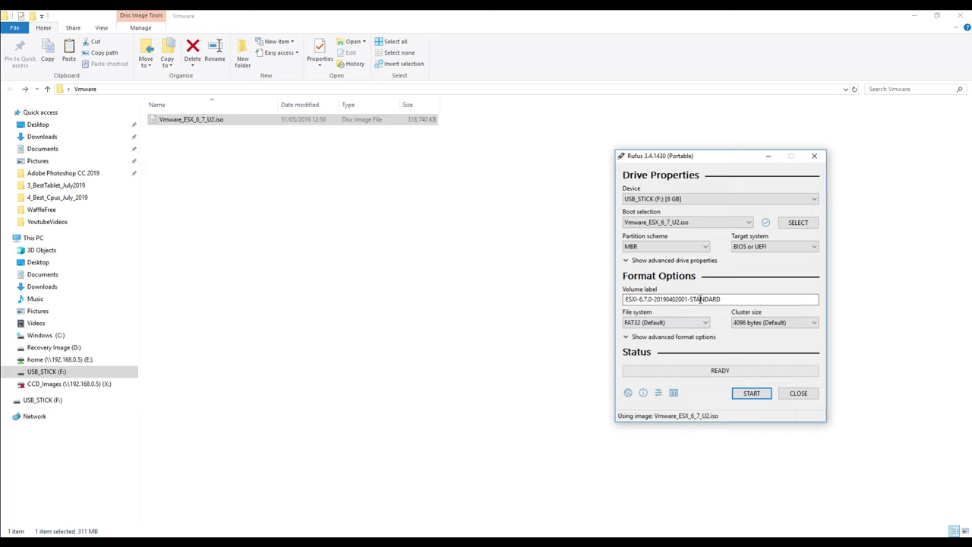
- Start writing the ESXi image to the 8 GB USB_STICK (F:)
left_click(750, 393)
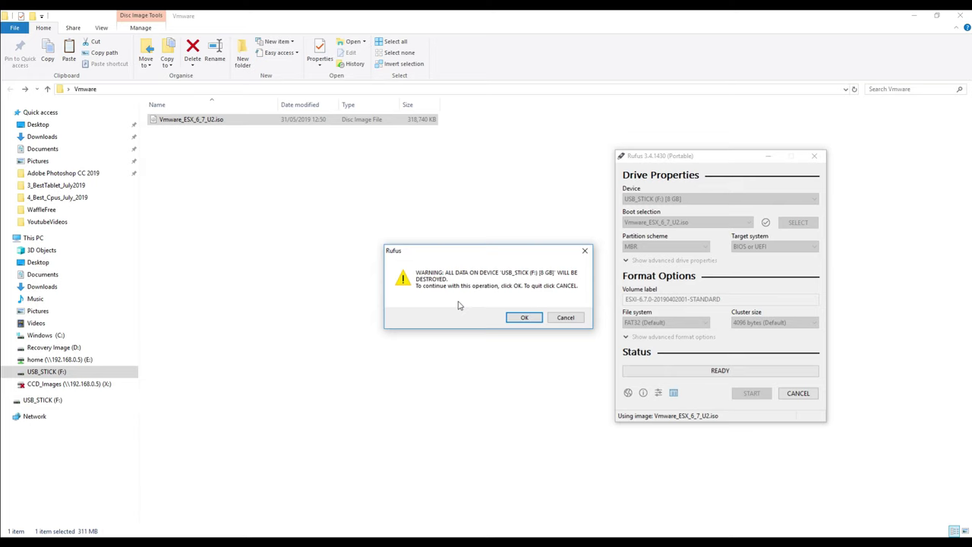
- Confirm that all data on USB_STICK (F:) may be destroyed so the write proceeds
left_click(524, 319)
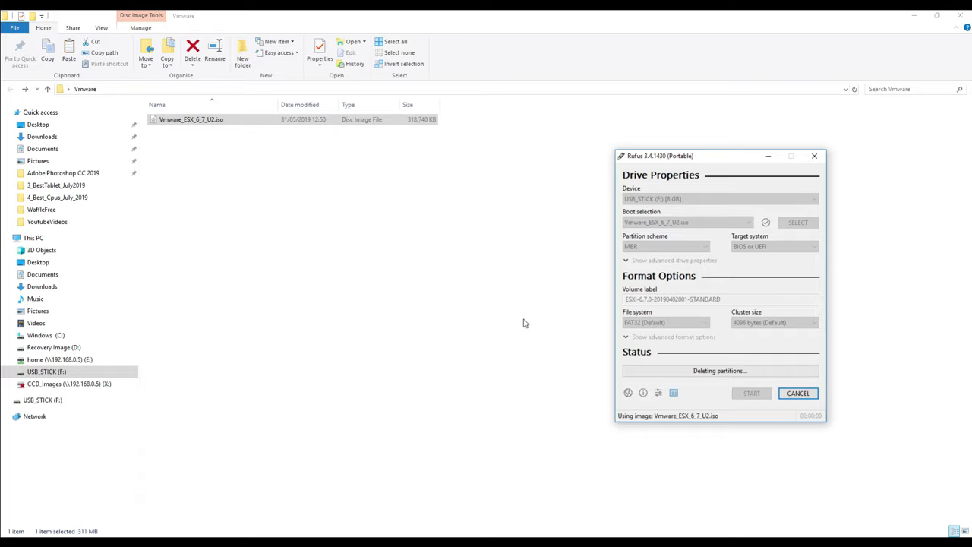
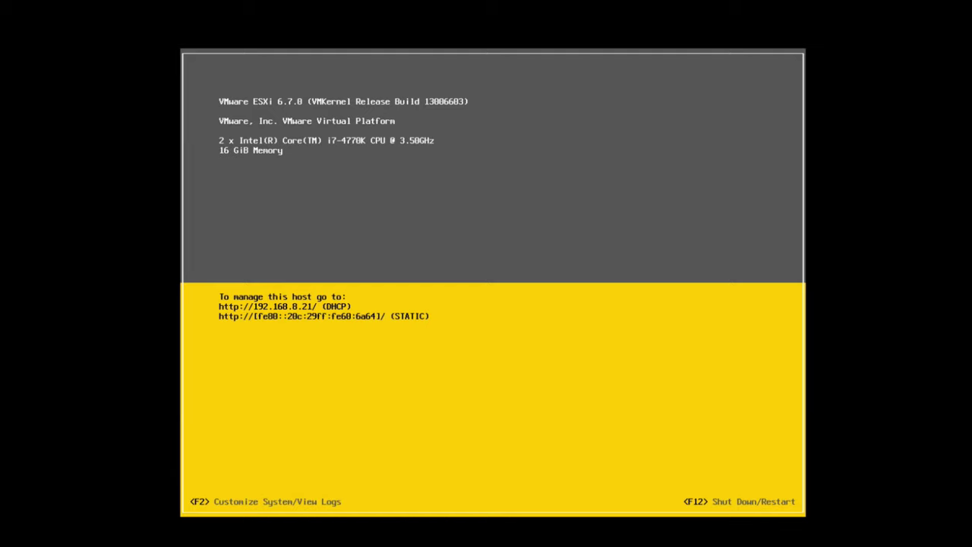
- Log in at the ESXi console as root with the root password to reach System Customization
left_click(439, 318)
key("F2")
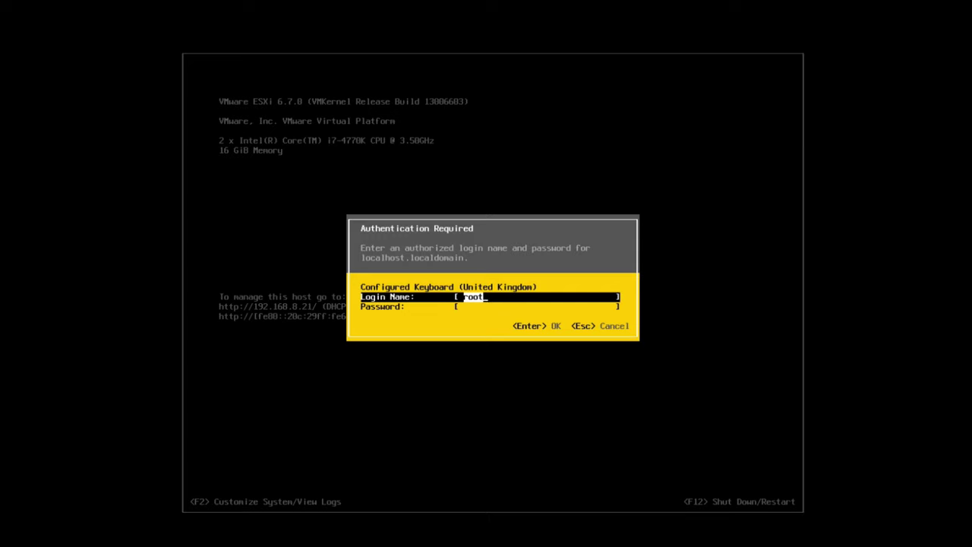
key("Tab")
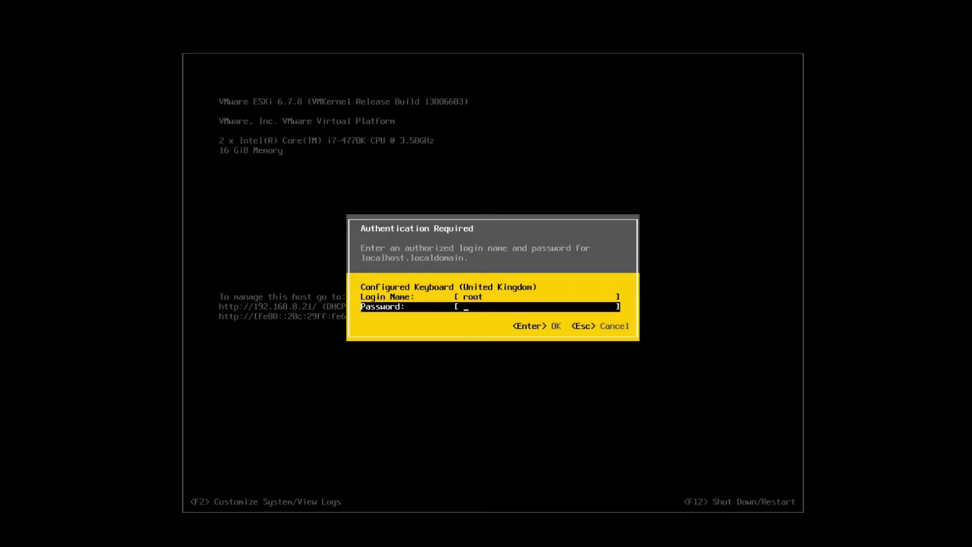
type("************")
key("Return")
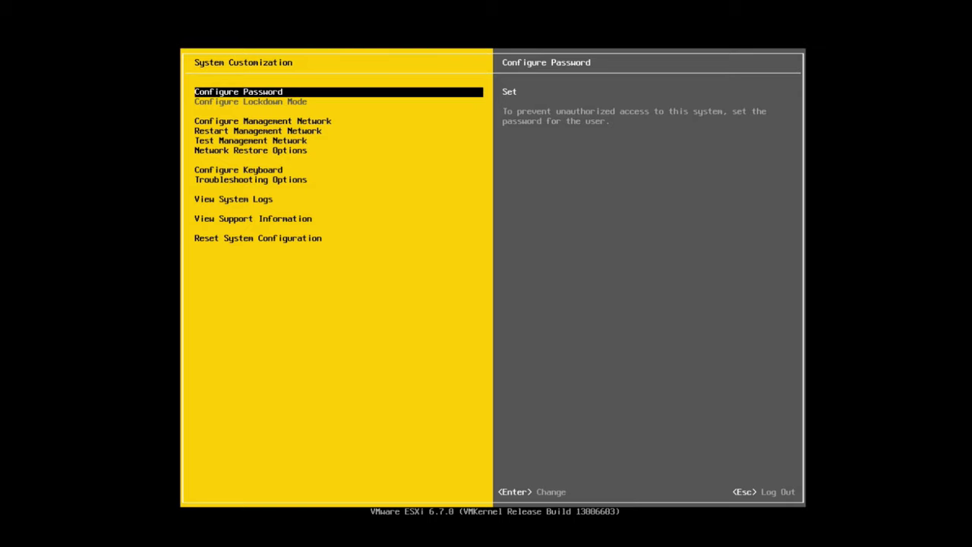
- Browse the System Customization entries, then enter Configure Management Network
key("Down")
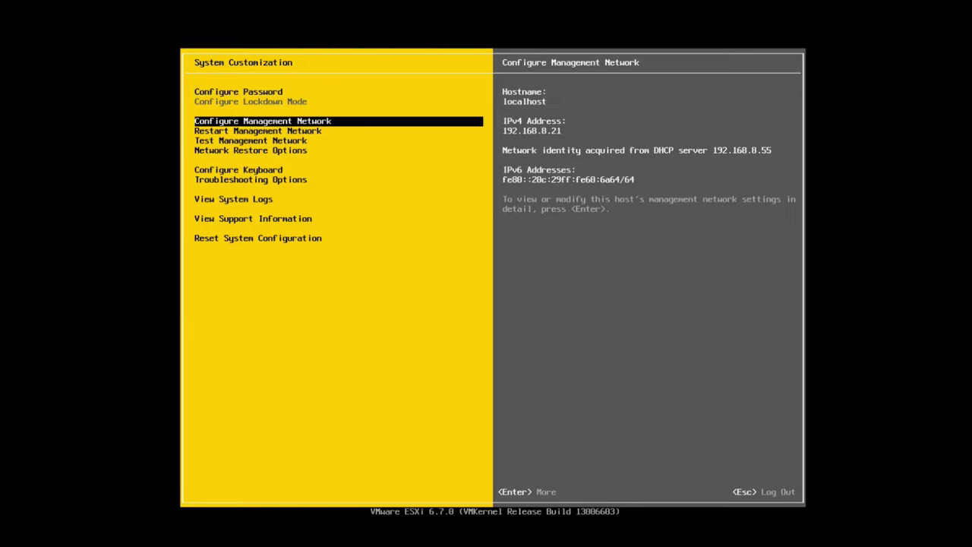
key("Down")
key("Down")
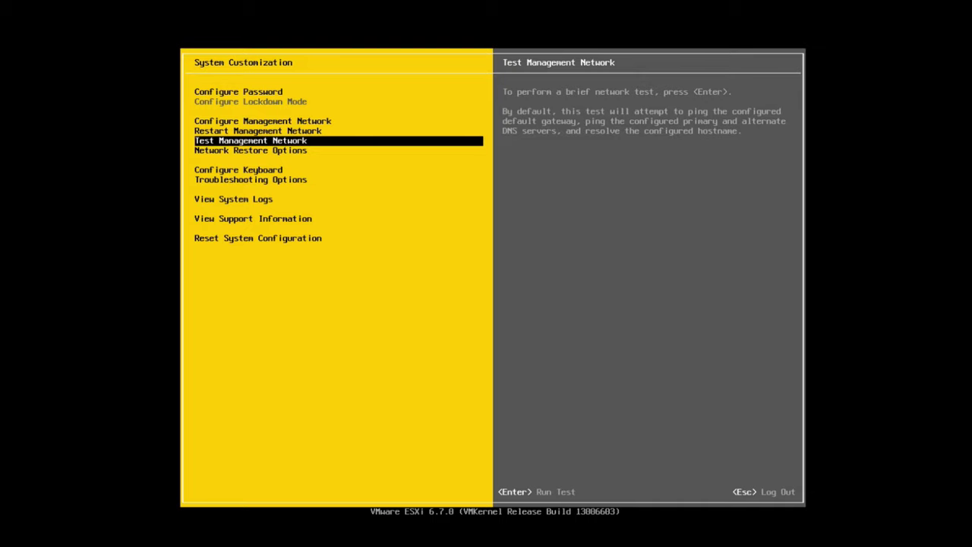
key("Down")
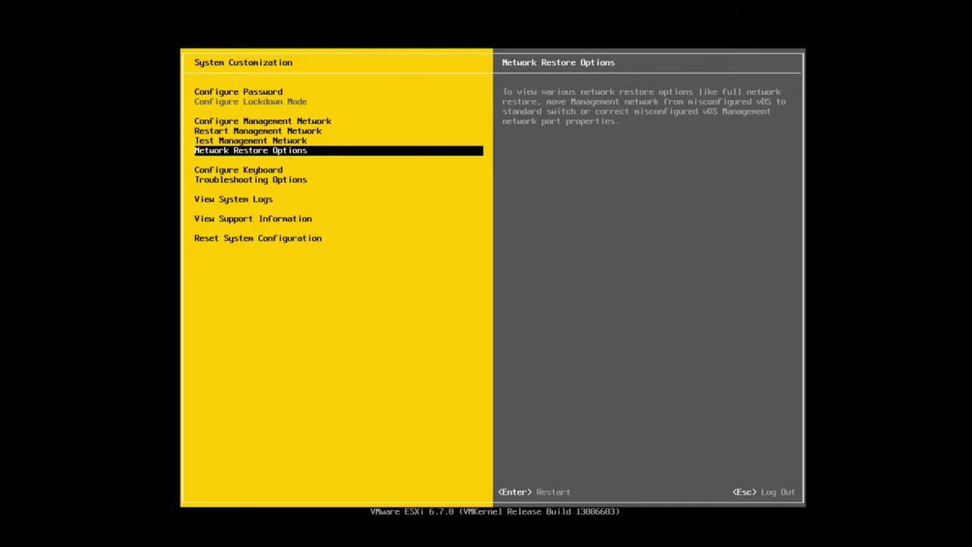
key("Up")
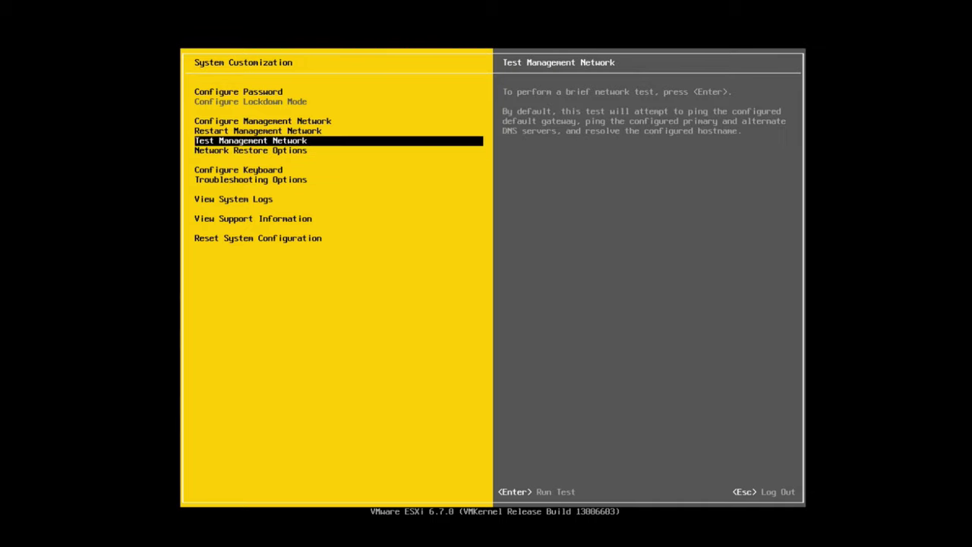
key("Up")
key("Up")
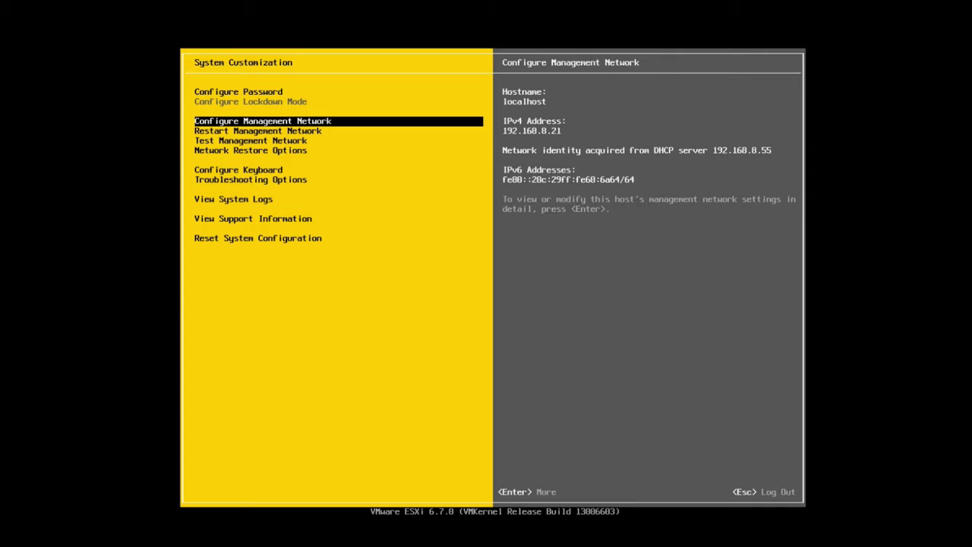
key("Return")
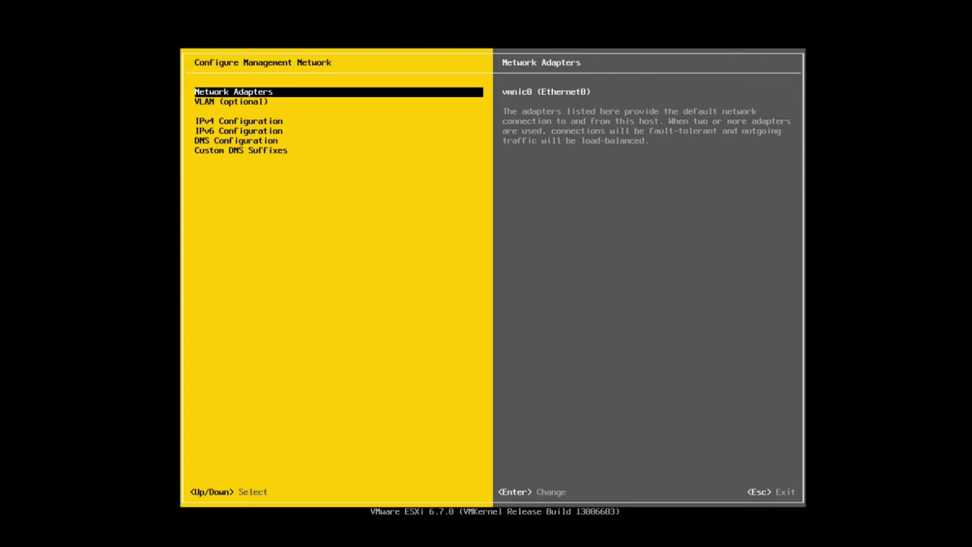
- Move through the network settings to highlight IPv4 Configuration
key("Down")
key("Up")
key("Down")
key("Down")
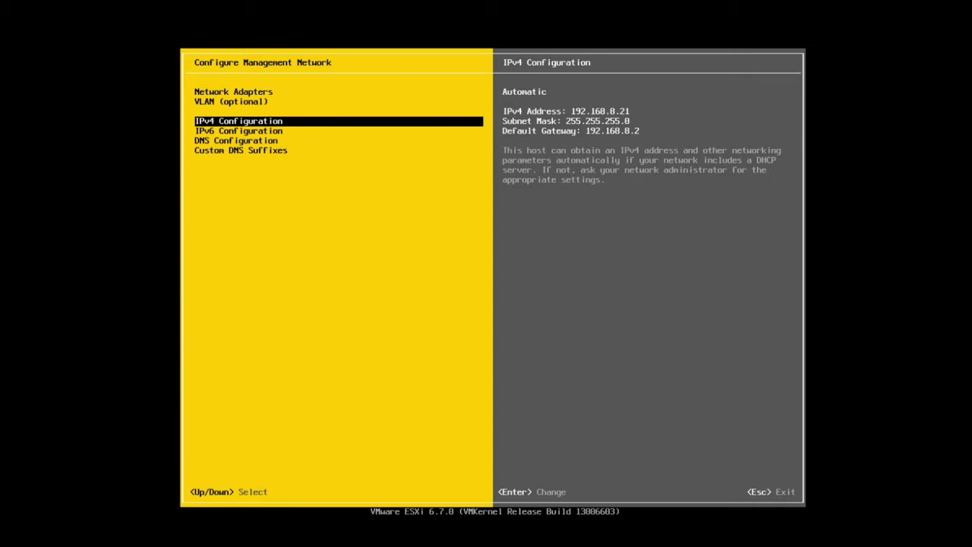
key("Down")
key("Up")
key("Up")
key("Up")
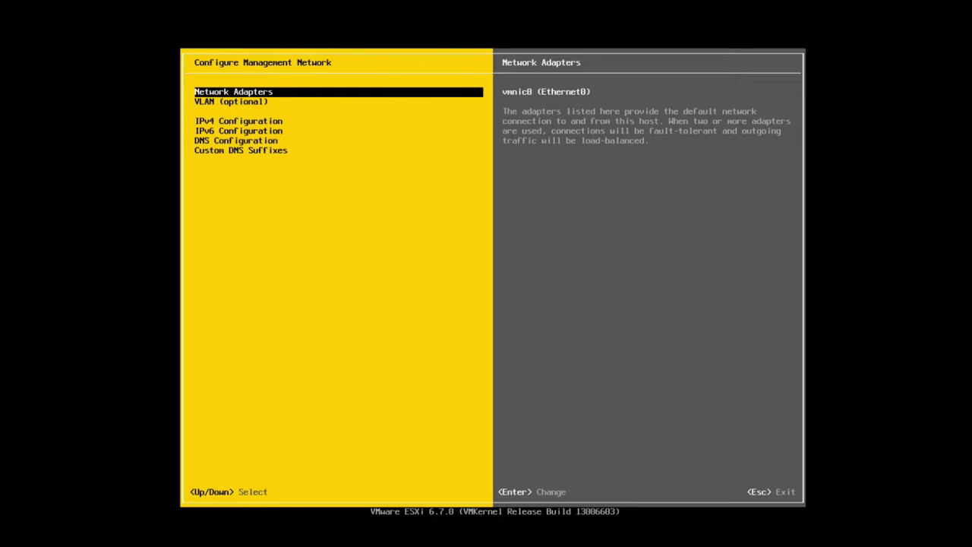
key("Down")
key("Down")
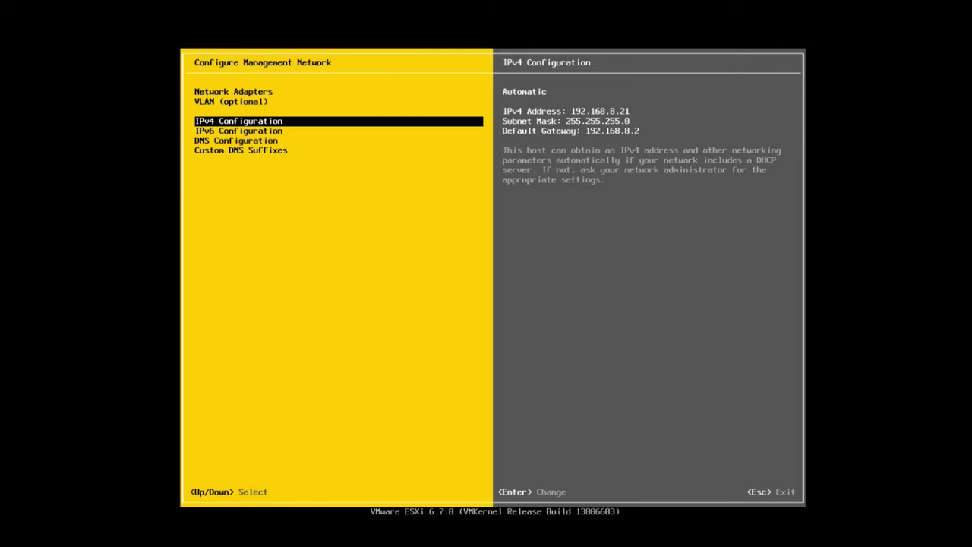
- Switch IPv4 to static and set the address to 192.168.8.150, keeping mask 255.255.255.0 and gateway 192.168.8.2
key("Return")
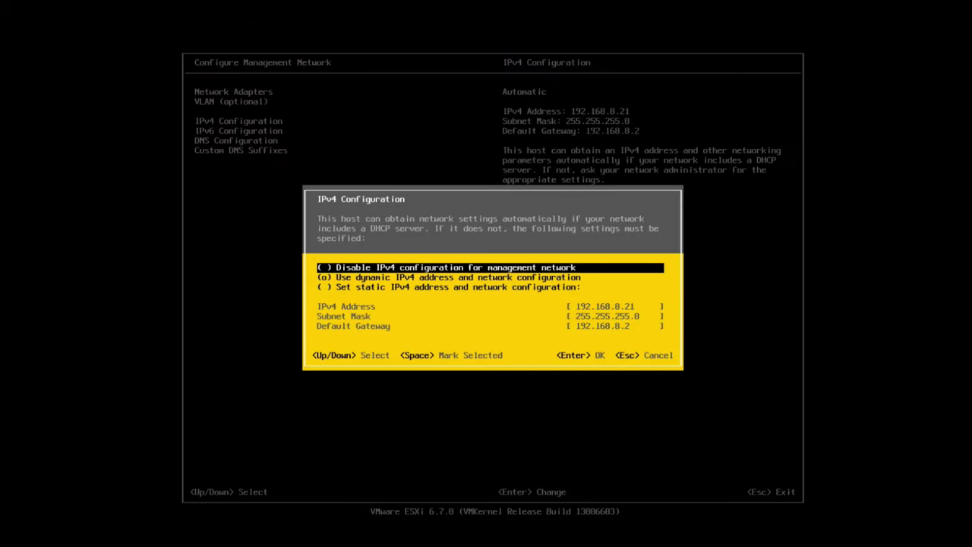
key("Down")
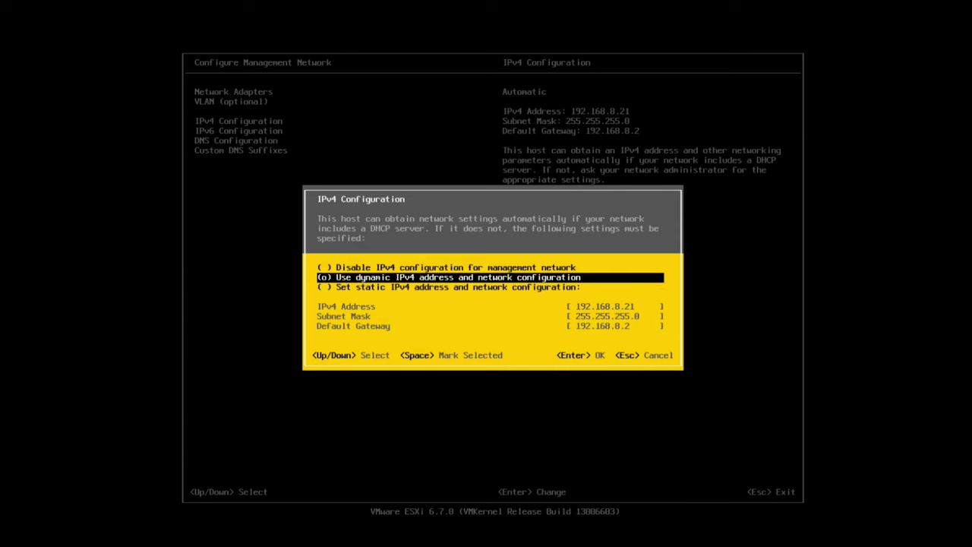
key("Down")
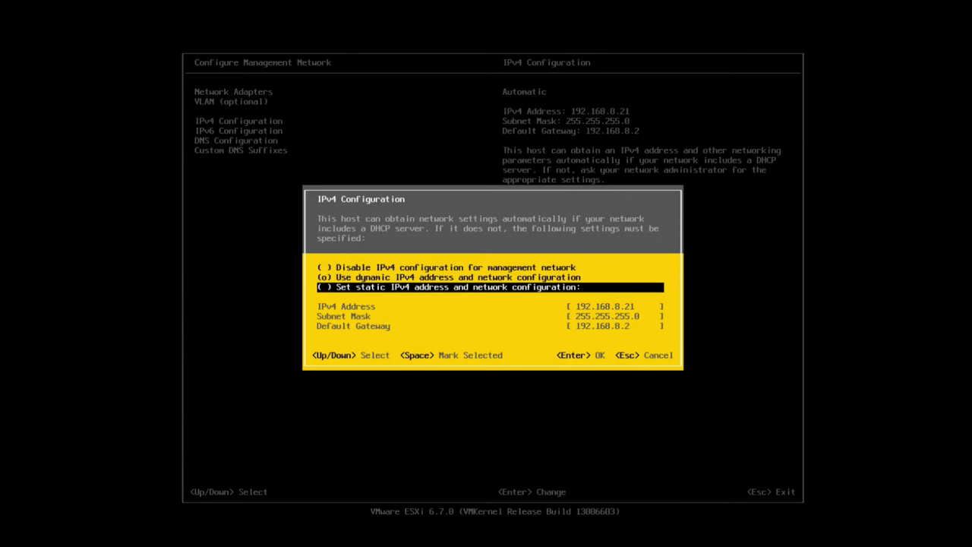
key("space")
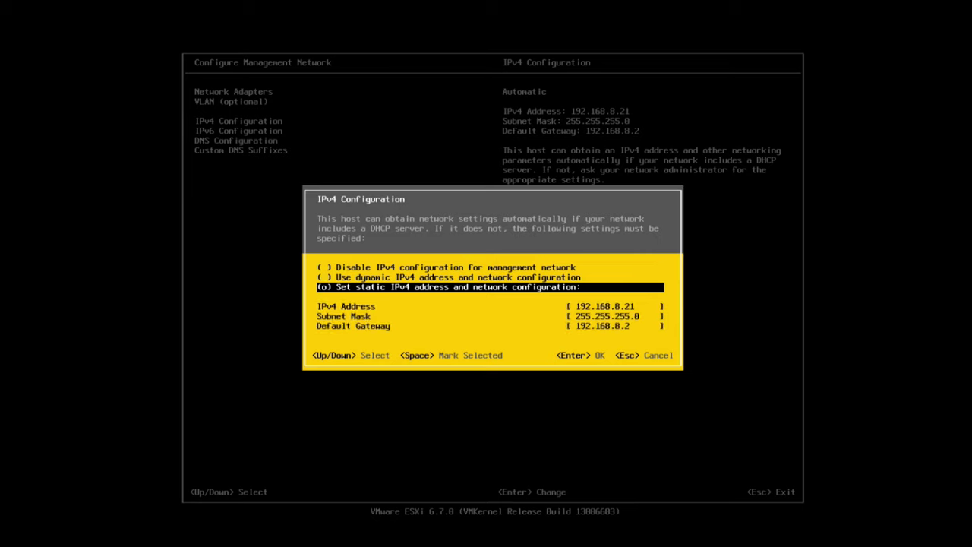
key("Down")
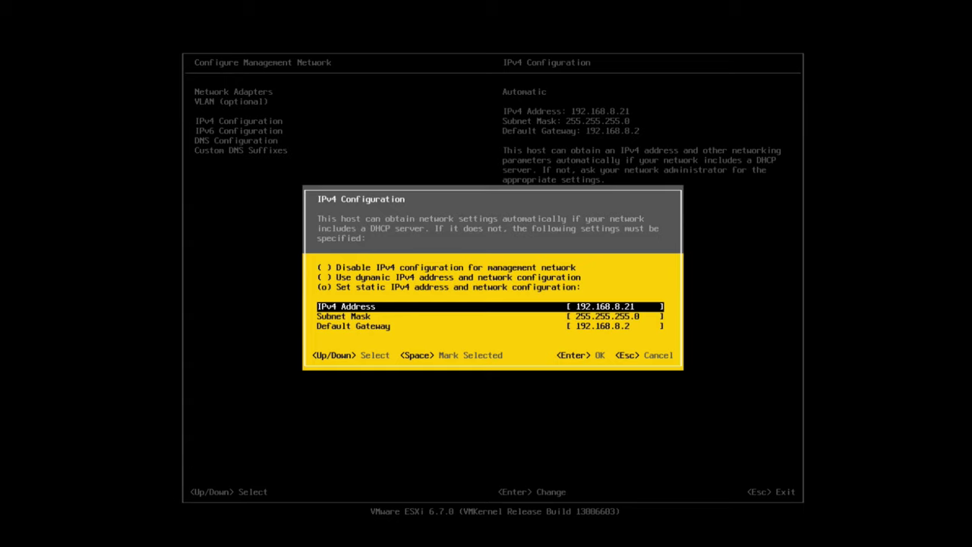
type("321")
key("BackSpace")
key("BackSpace")
key("BackSpace")
key("BackSpace")
key("BackSpace")
type("150")
key("Return")
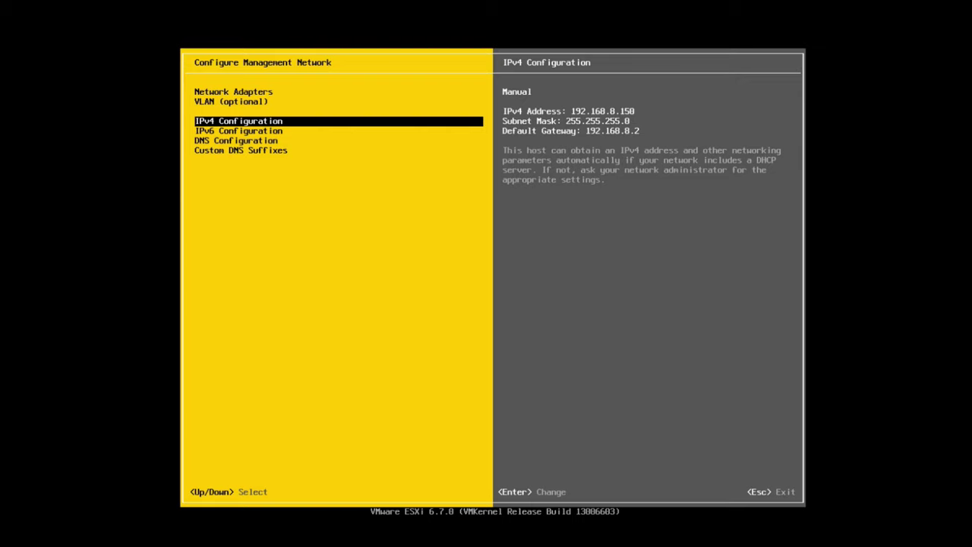
- Apply the changes, restarting the management network, and log out to the main console
key("Escape")
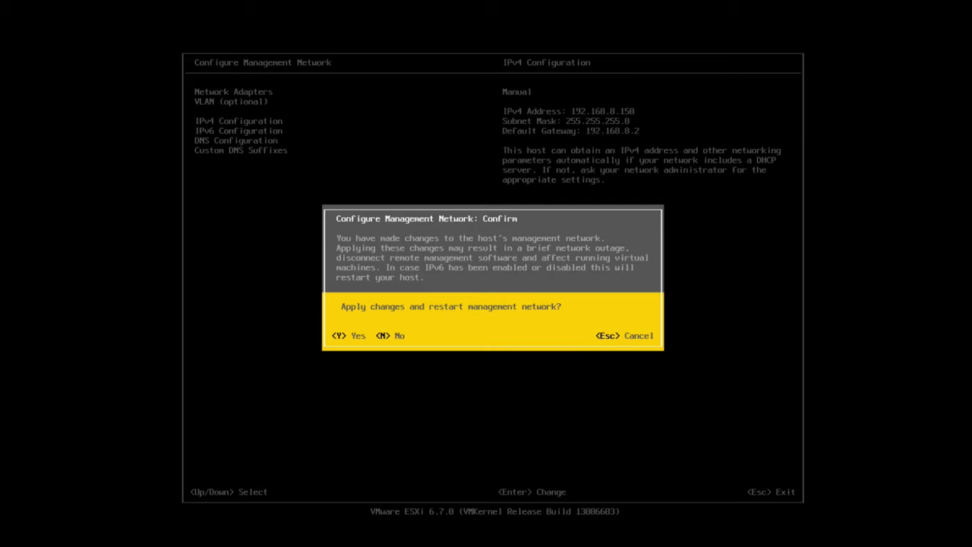
key("y")
key("Escape")
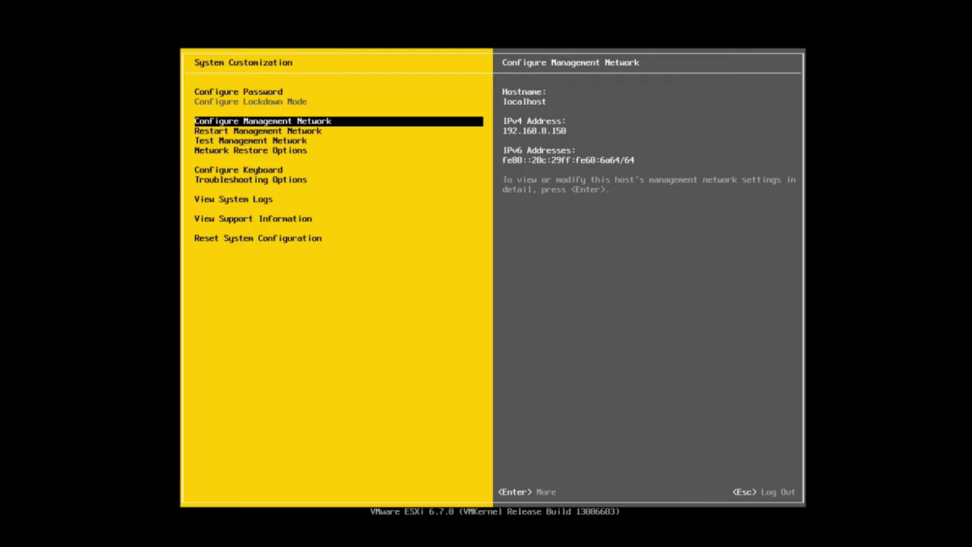
key("Escape")
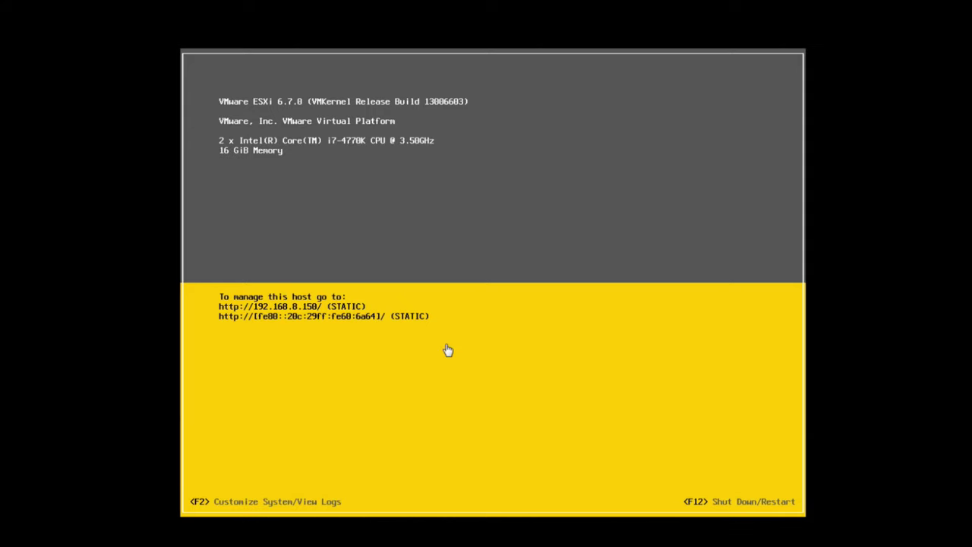
- Authenticate as root with the root password to bring up the Shut Down/Restart dialog
left_click(612, 404)
key("F2")
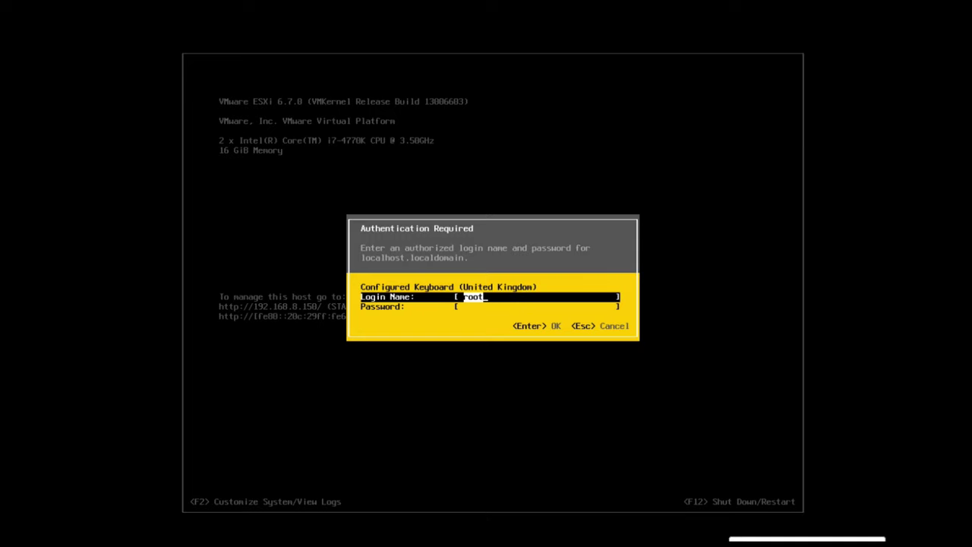
key("Tab")
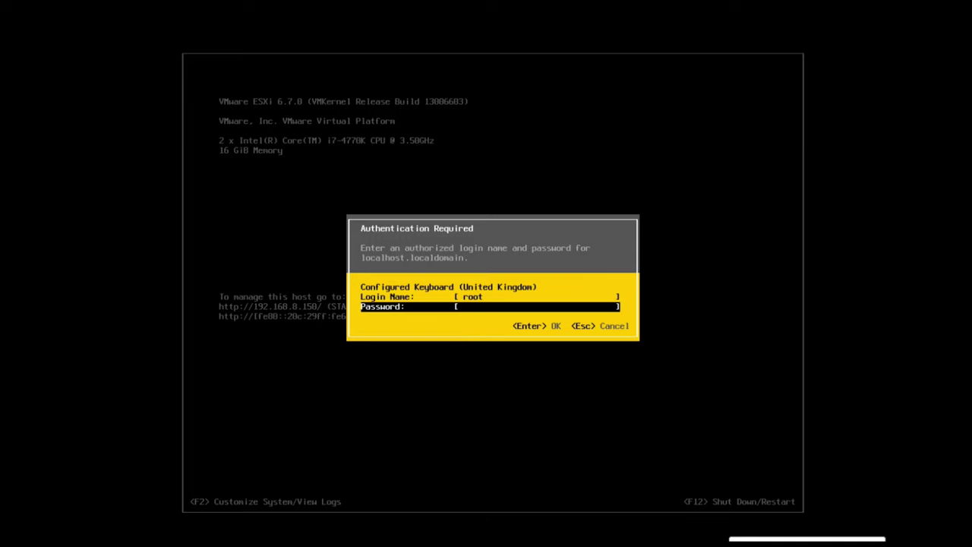
type("******")
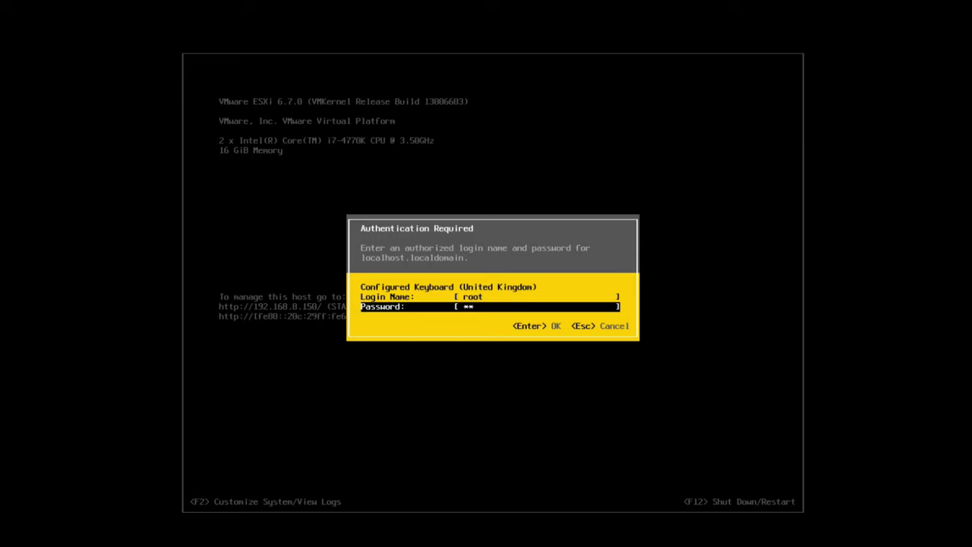
type("******")
key("Return")
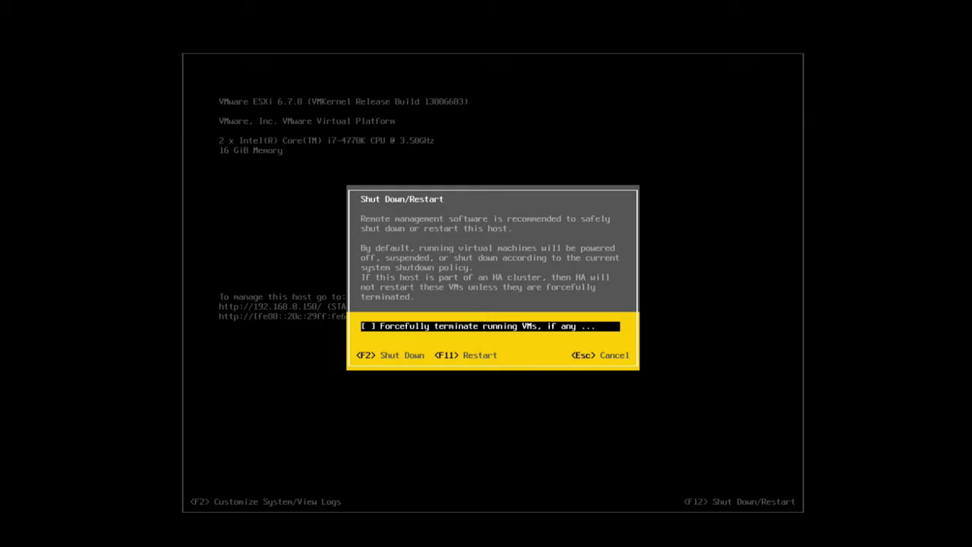
- Choose Shut Down (F2) to start shutting down the ESXi host
key("F2")
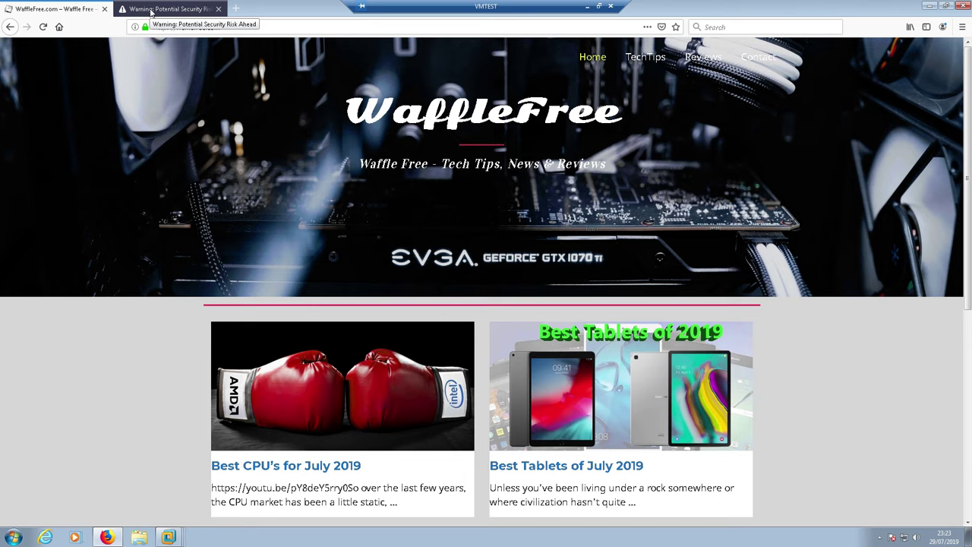
- Accept the certificate risk on the warning tab to load the ESXi login at 192.168.8.150
left_click(151, 11)
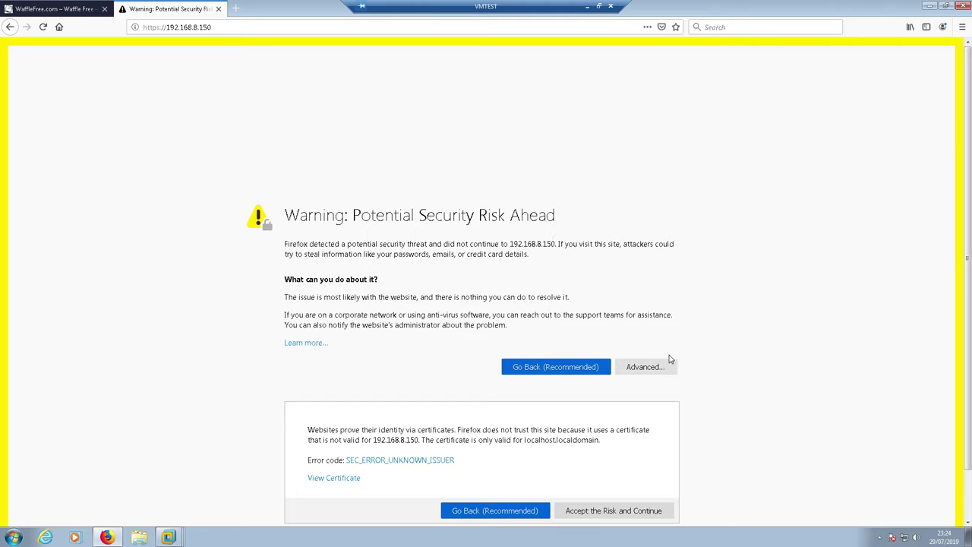
left_click(605, 511)
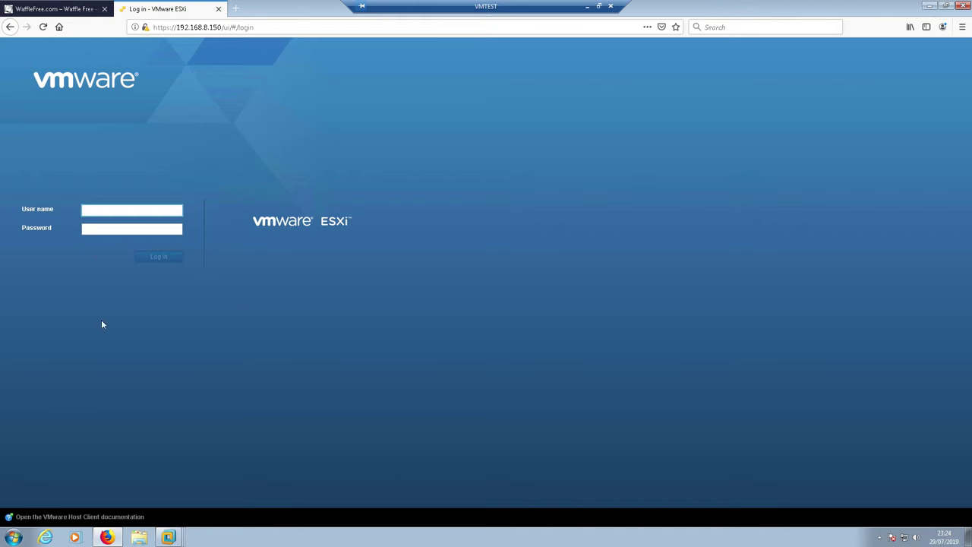
- Sign in to the Host Client as root with the account password
left_click(137, 211)
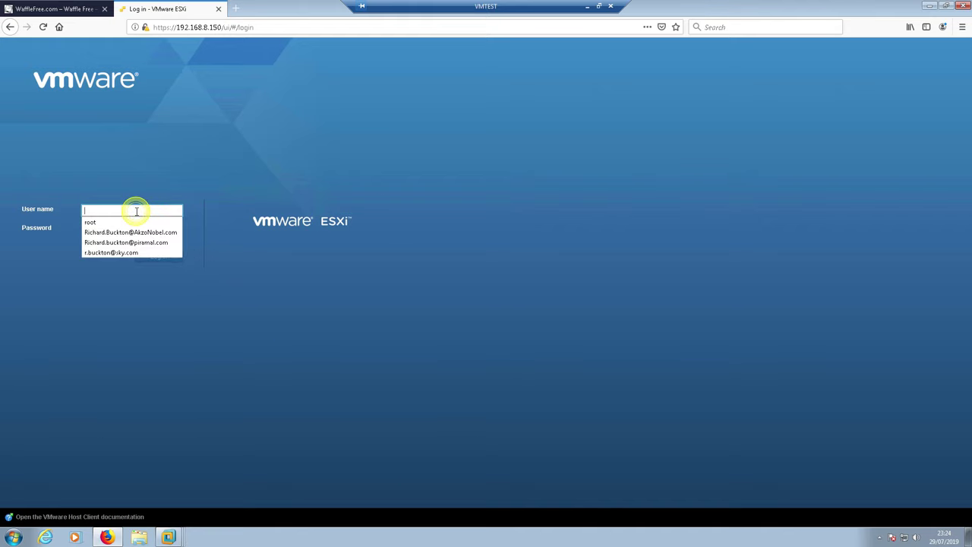
type("root")
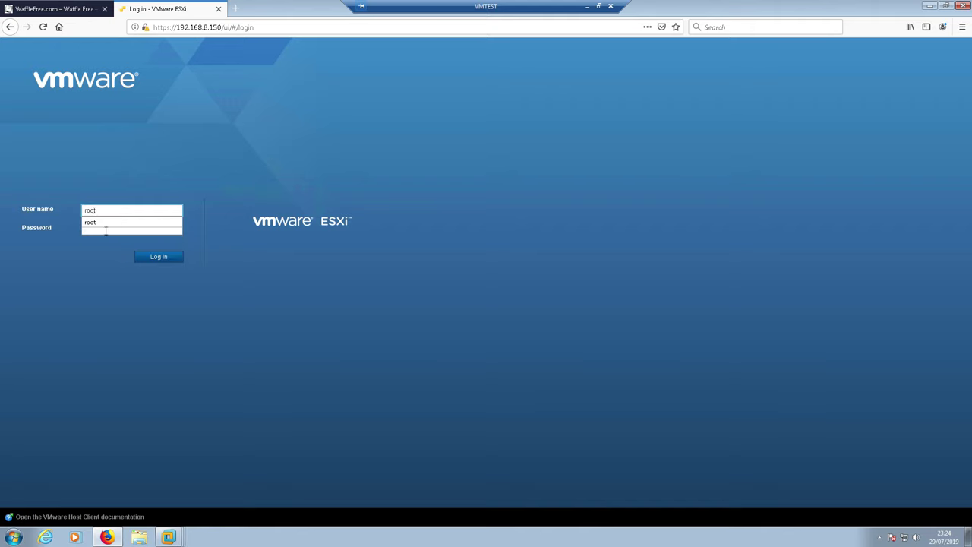
left_click(75, 255)
left_click(100, 227)
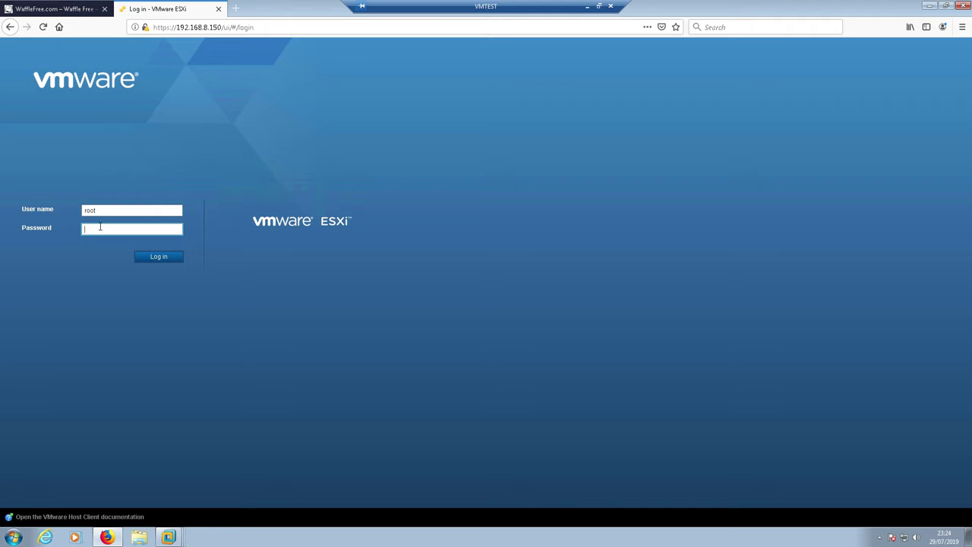
type("••••••••••")
left_click(158, 257)
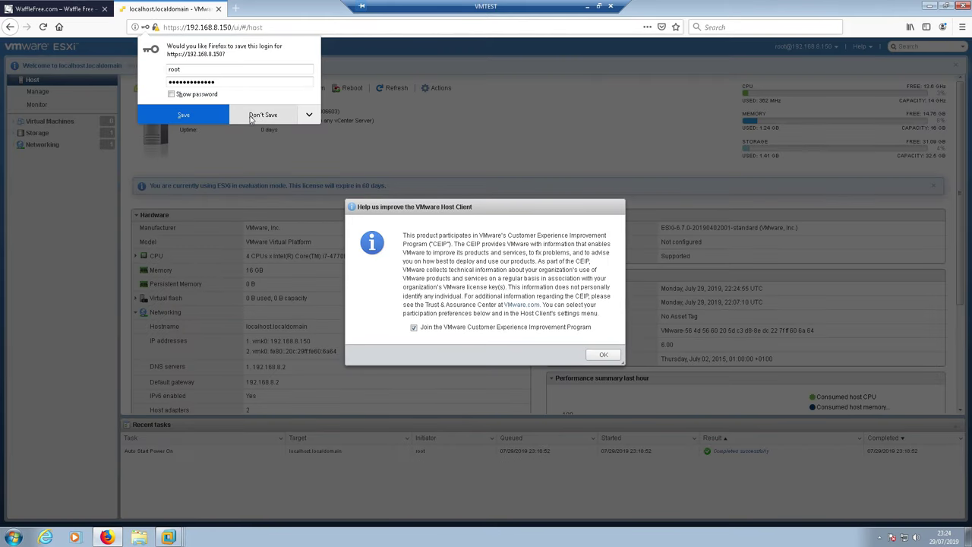
- Decline Firefox's login saving and confirm opting out of the VMware Customer Experience Improvement Program
left_click(185, 120)
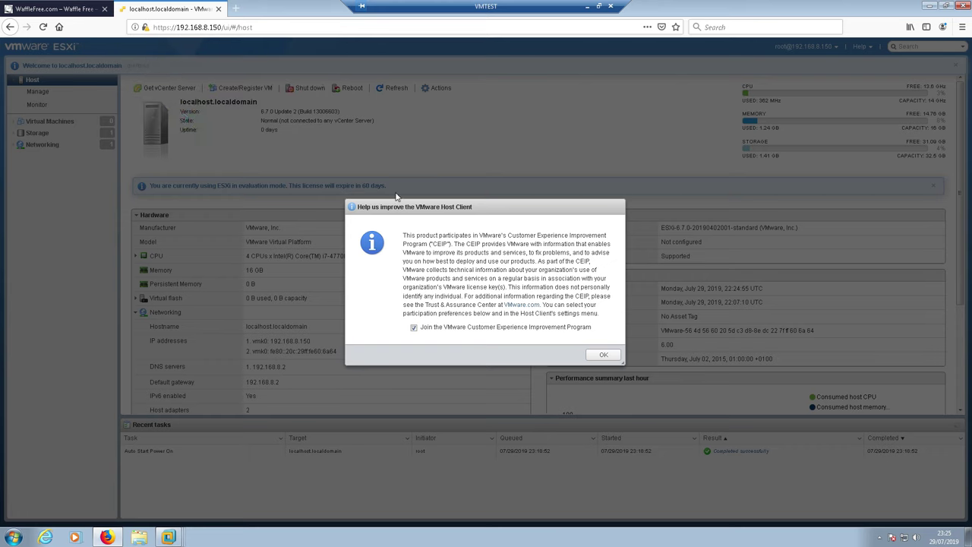
left_click(414, 327)
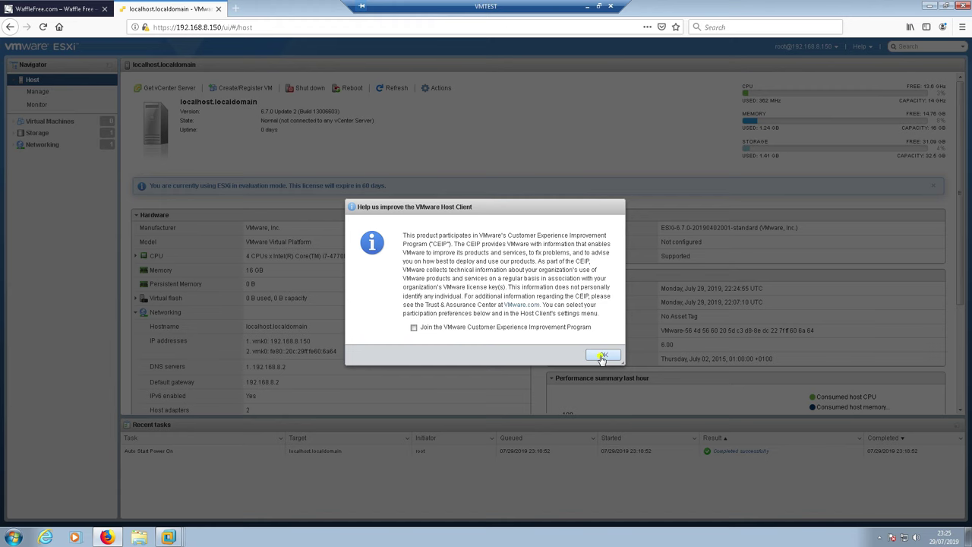
left_click(601, 355)
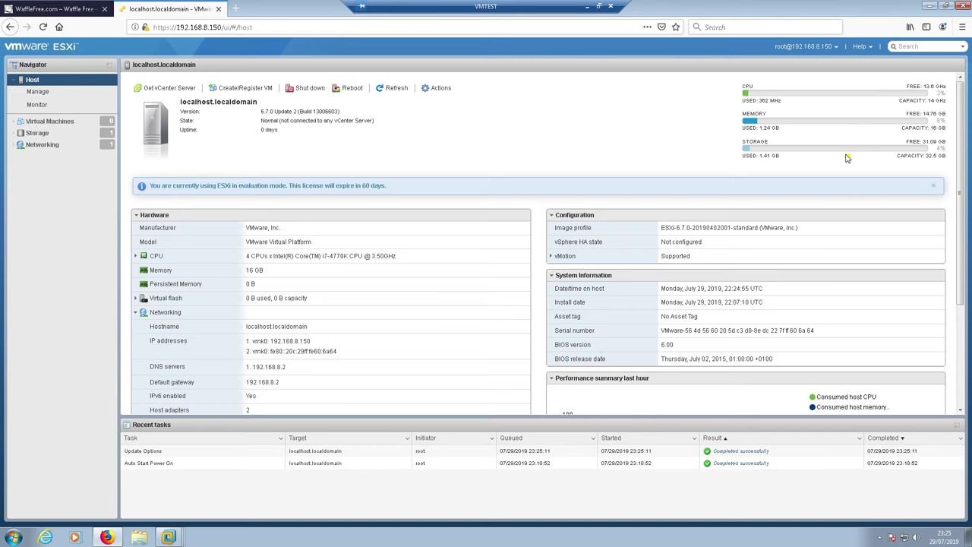
left_click(848, 157)
- Select Storage in the Navigator to show the Datastores tab listing datastore1
left_click(20, 134)
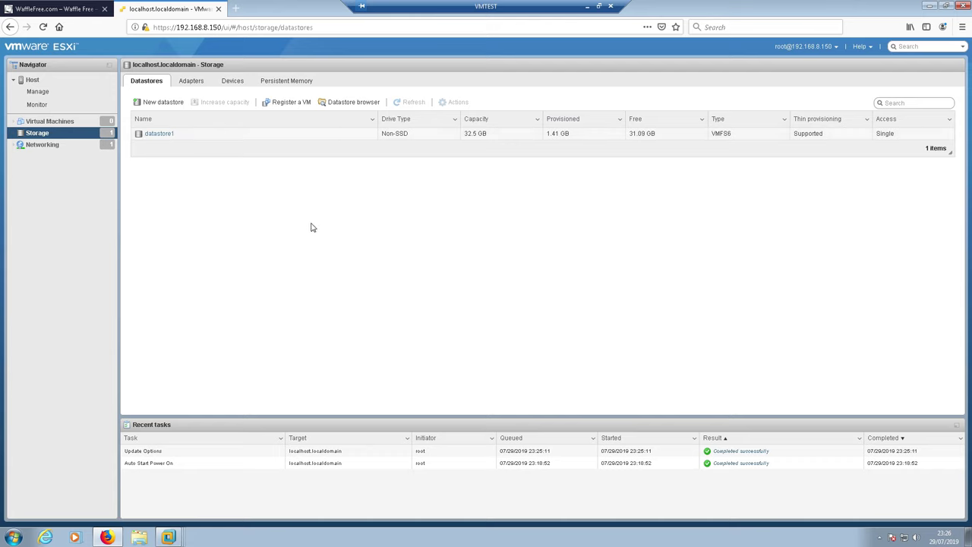
- Start a new VMFS datastore on the local disk and name it datastor2
left_click(152, 106)
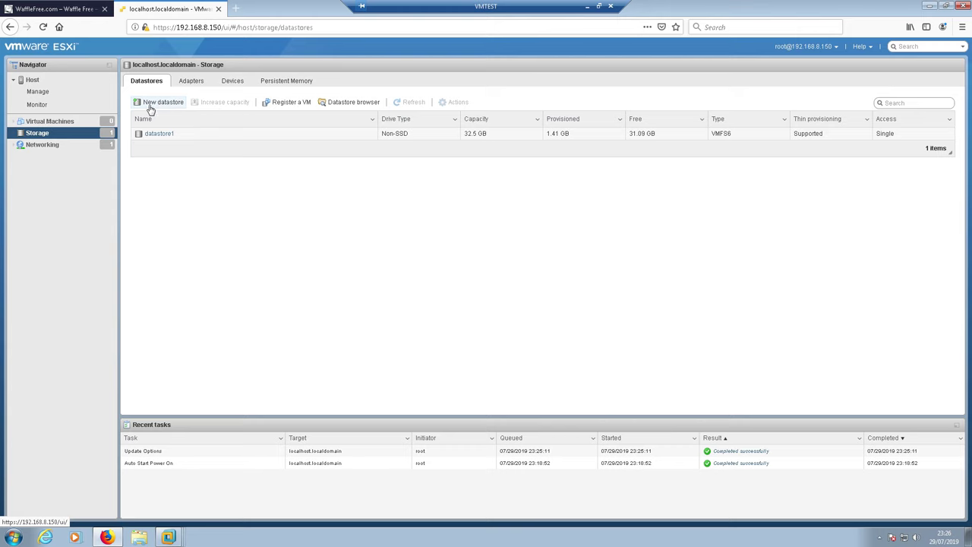
left_click(152, 106)
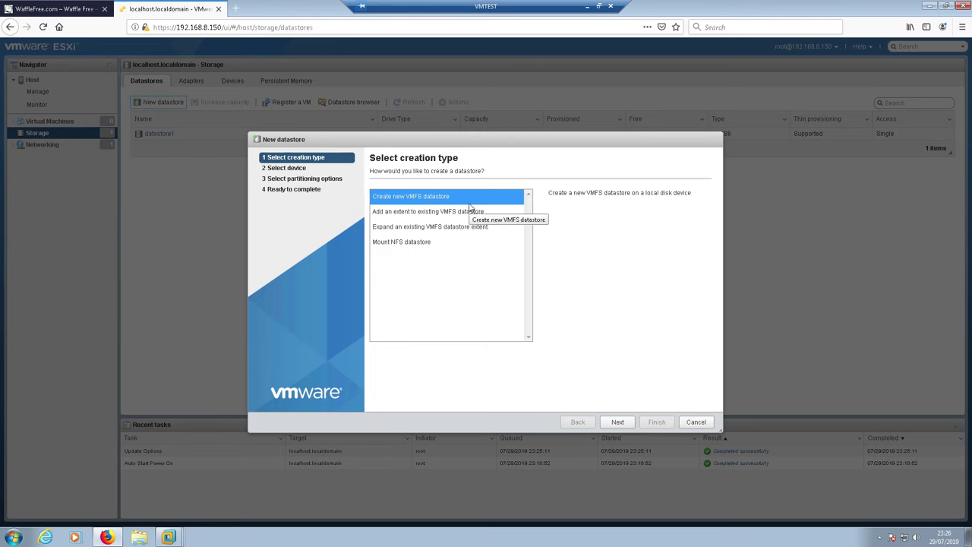
left_click(383, 199)
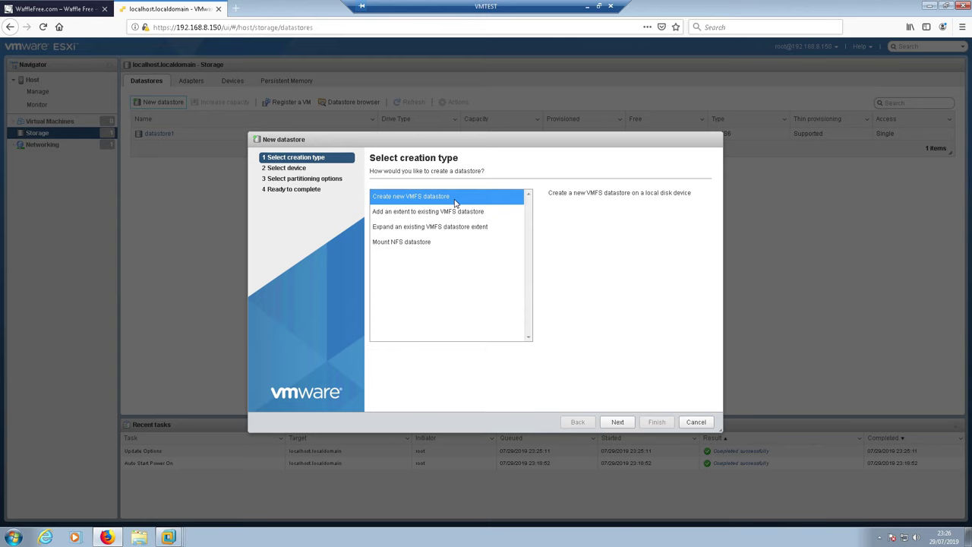
left_click(456, 199)
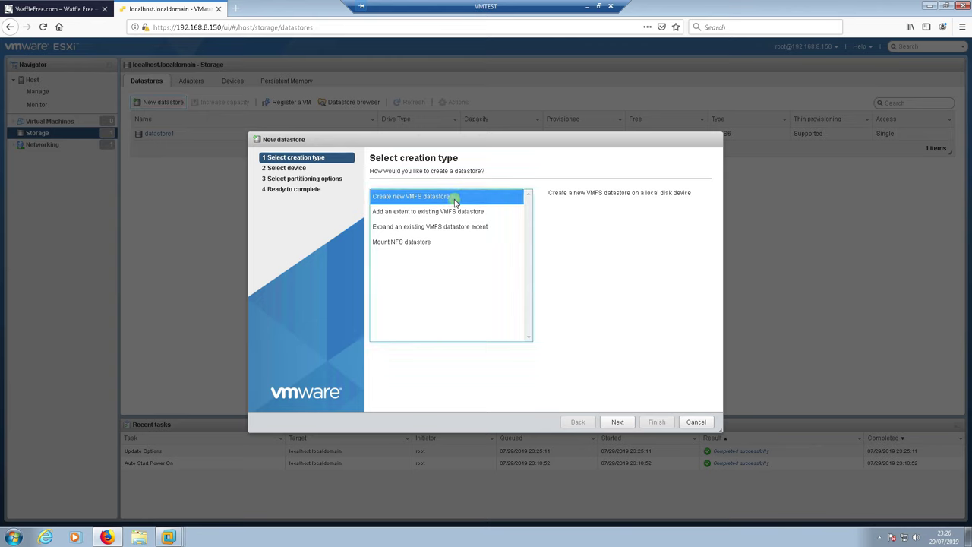
left_click(616, 424)
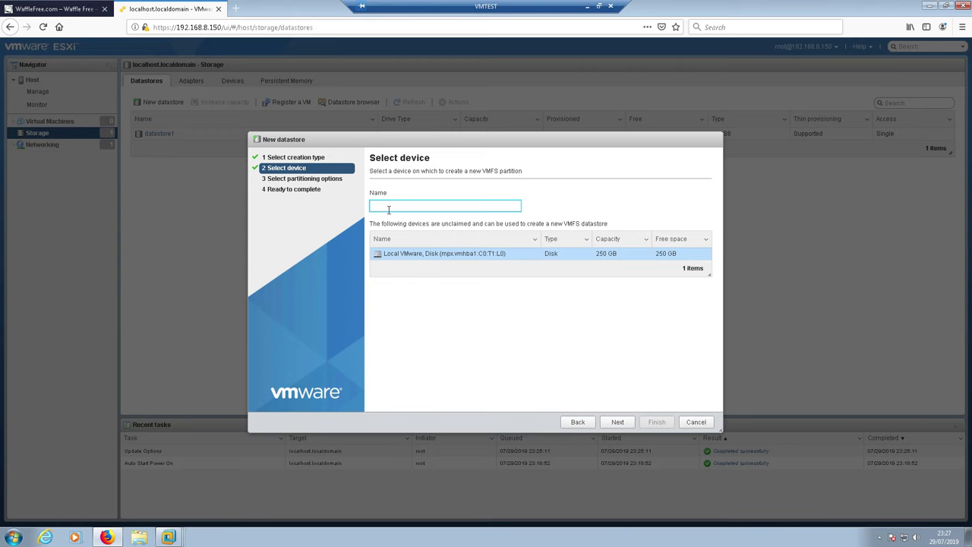
type("datastor2")
left_click(619, 423)
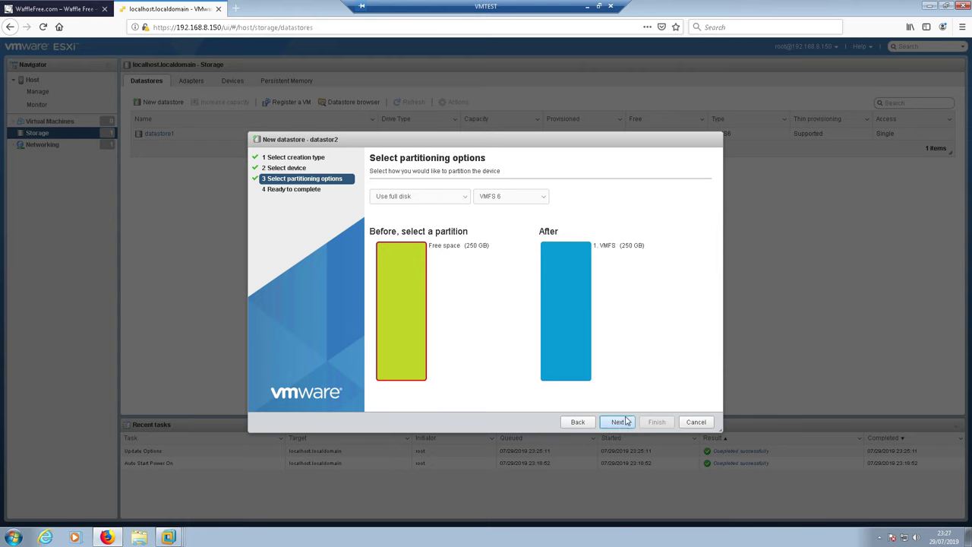
- Keep the full-disk VMFS 6 partitioning, finish, and confirm erasing the disk
left_click(461, 196)
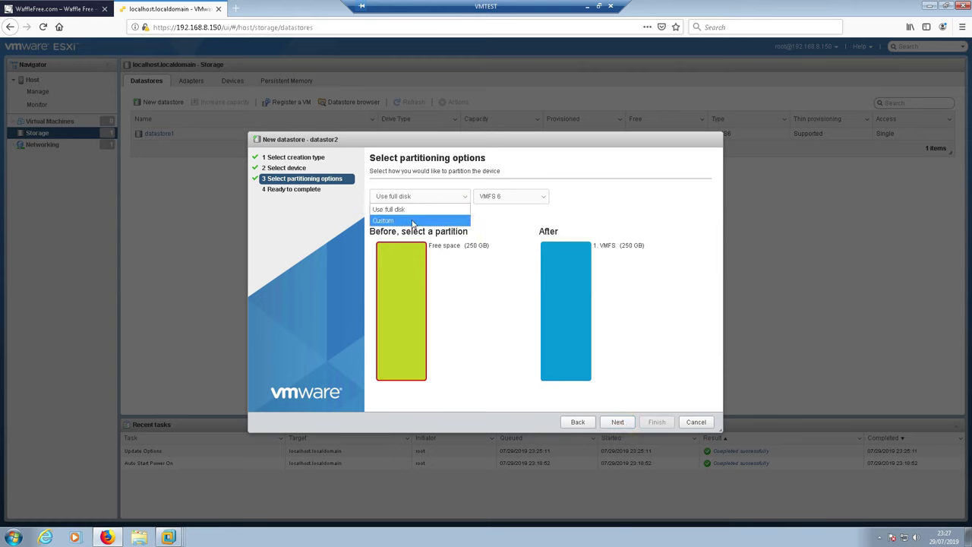
left_click(427, 202)
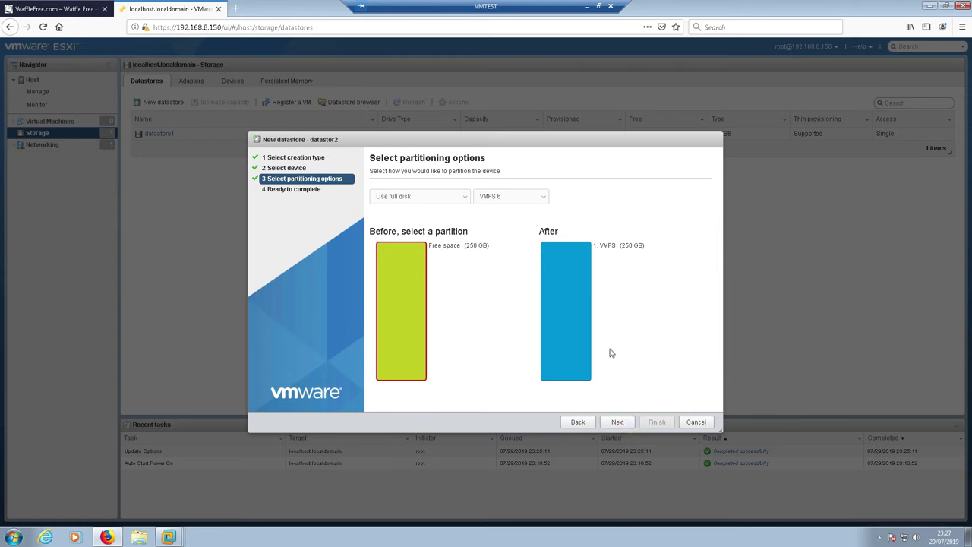
left_click(619, 423)
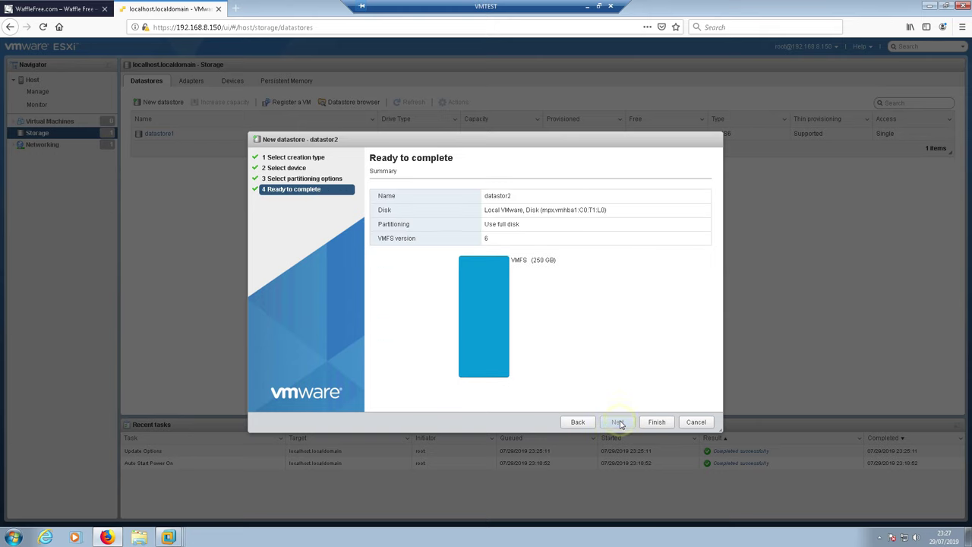
left_click(660, 425)
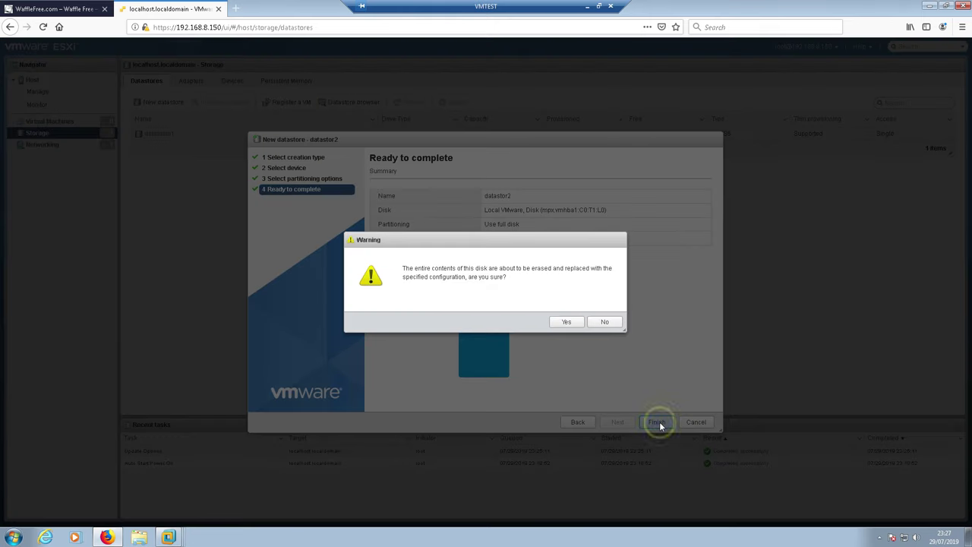
left_click(569, 323)
left_click(569, 323)
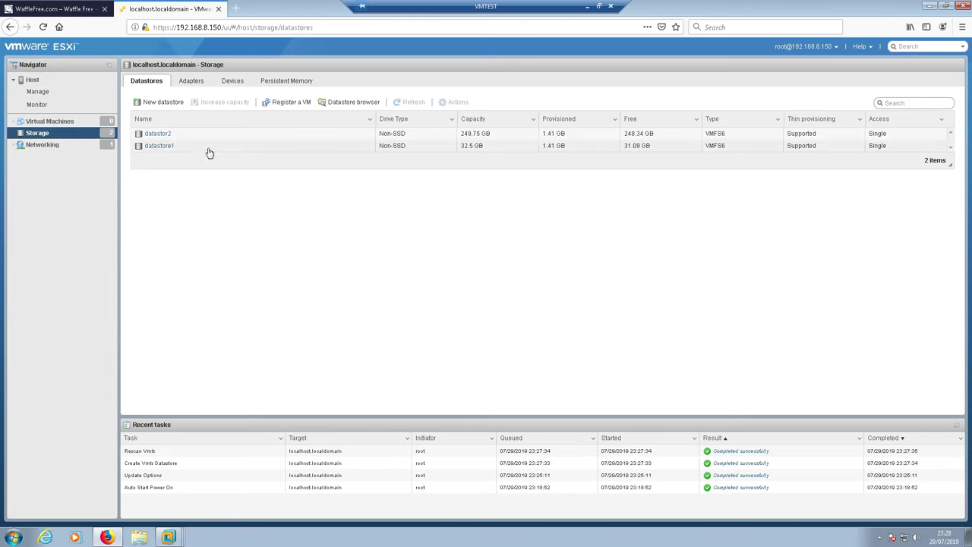
- Show the Adapters tab listing storage adapters vmhba0, vmhba1 and vmhba64
left_click(182, 85)
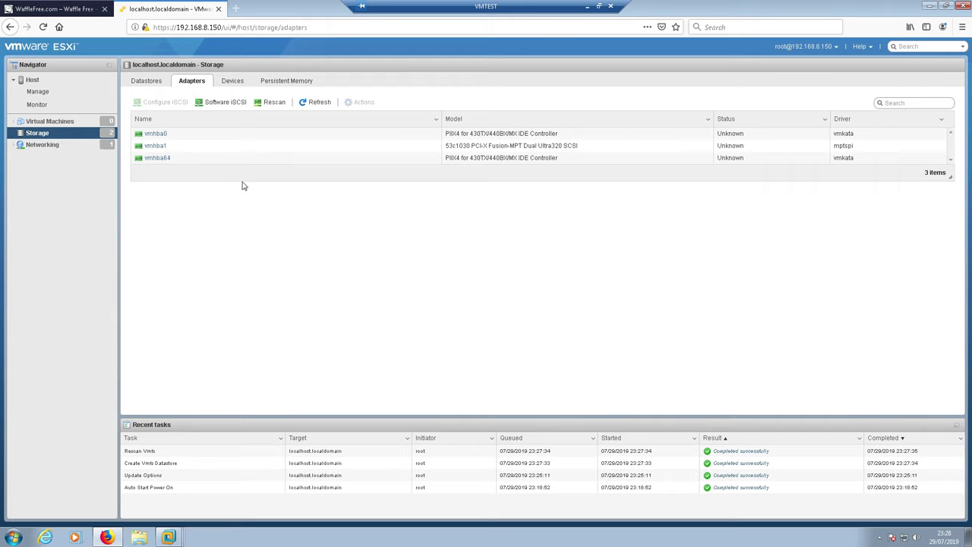
- Browse the Devices, Persistent Memory and Datastores tabs, then return to the Host summary
left_click(233, 82)
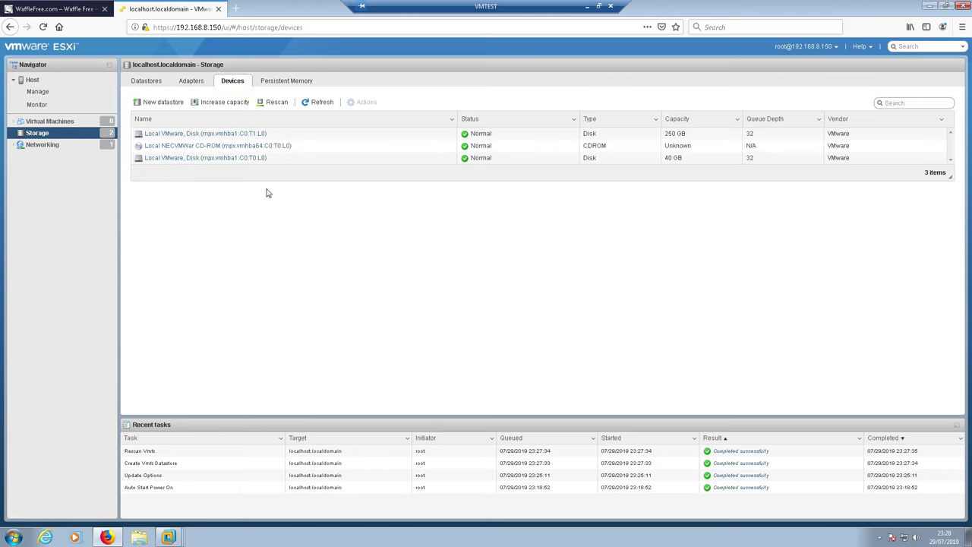
left_click(278, 85)
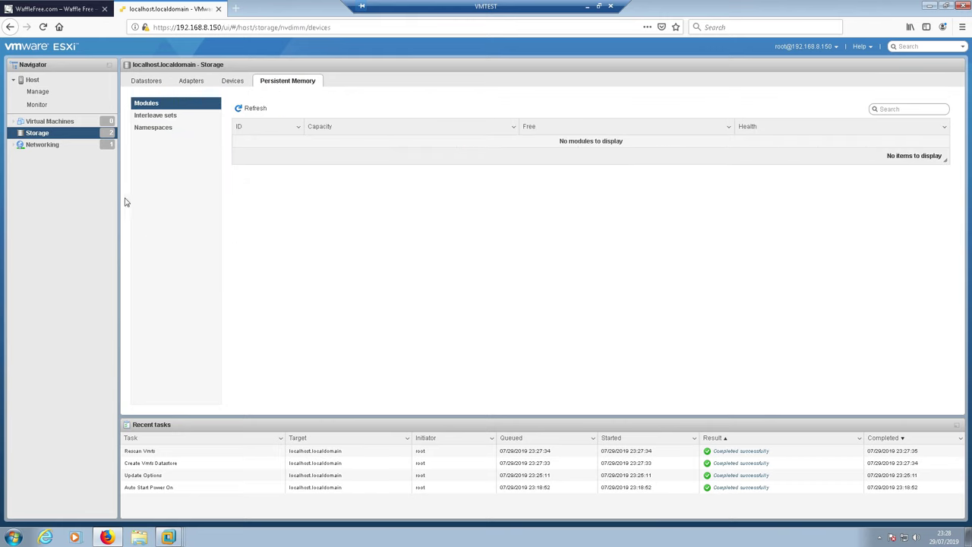
left_click(144, 84)
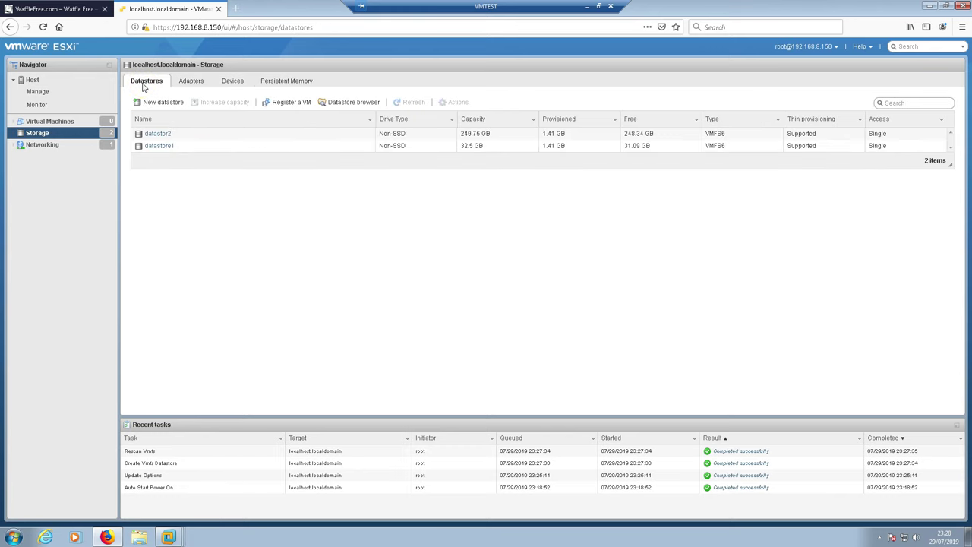
left_click(31, 81)
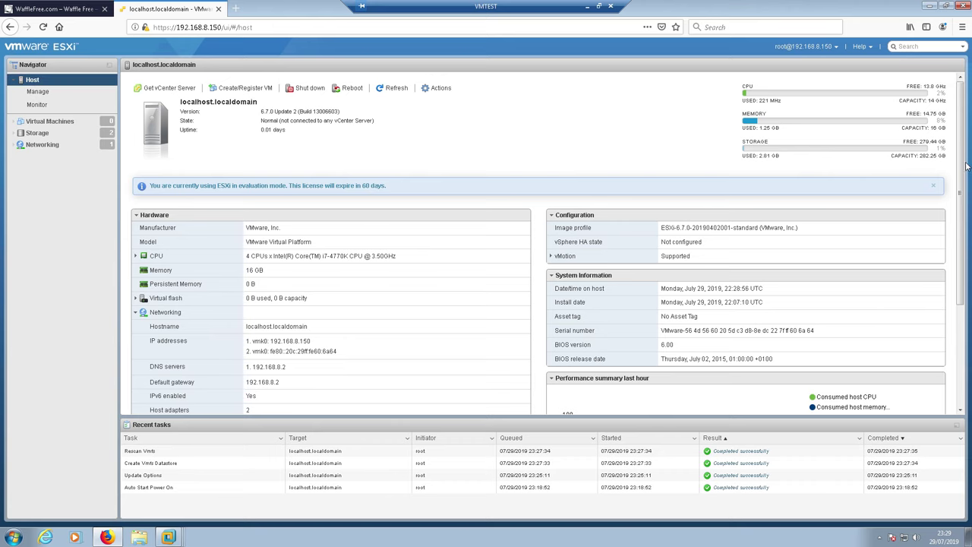
left_click_drag(967, 169, 961, 248)
left_click_drag(963, 265, 963, 269)
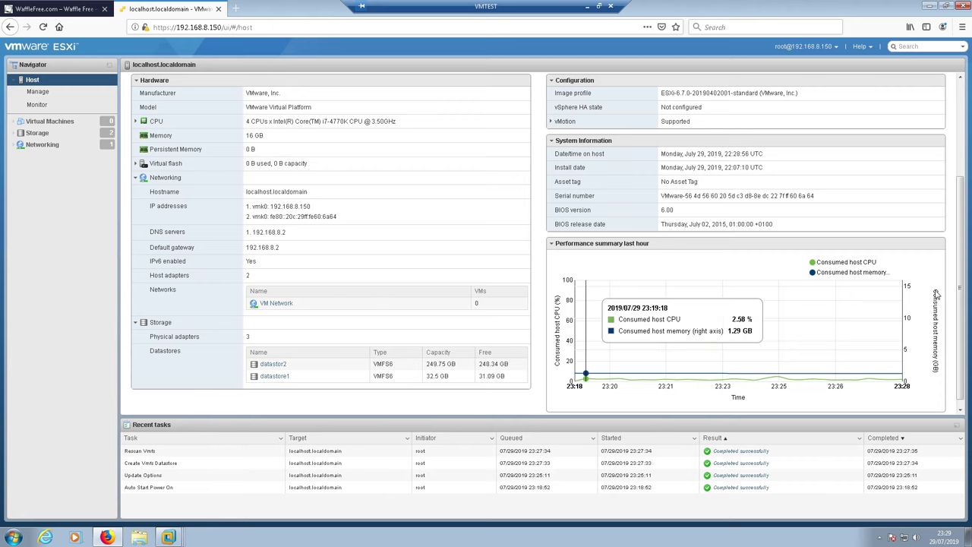
key("ctrl+a")
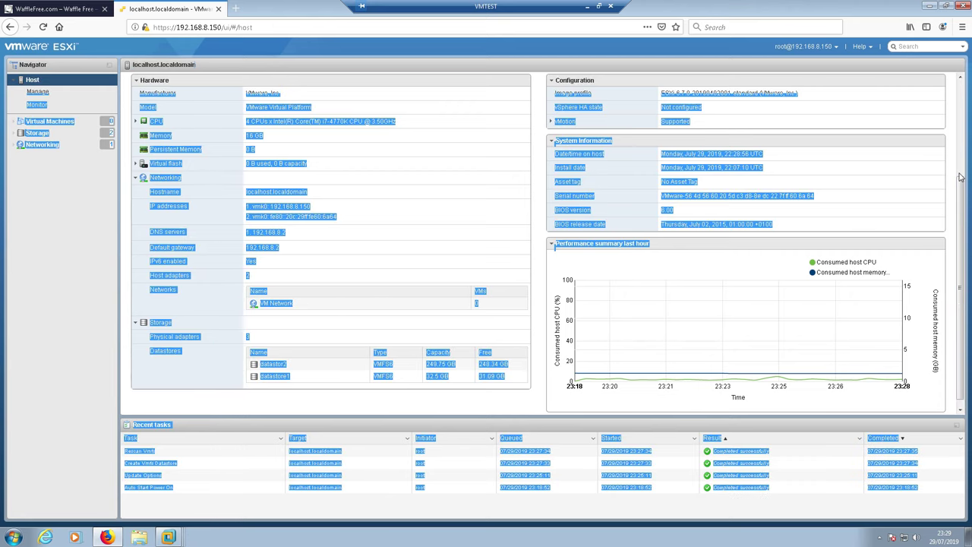
left_click(960, 122)
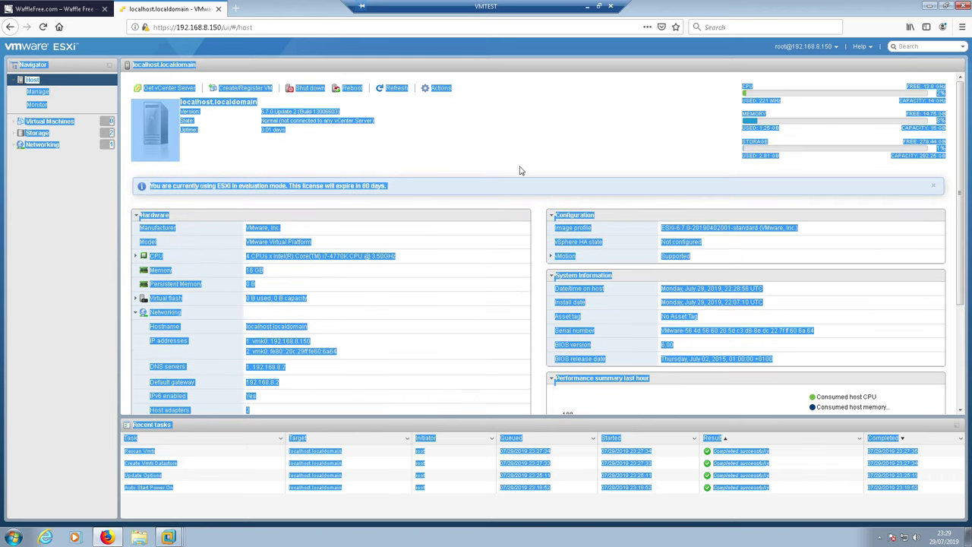
left_click(82, 244)
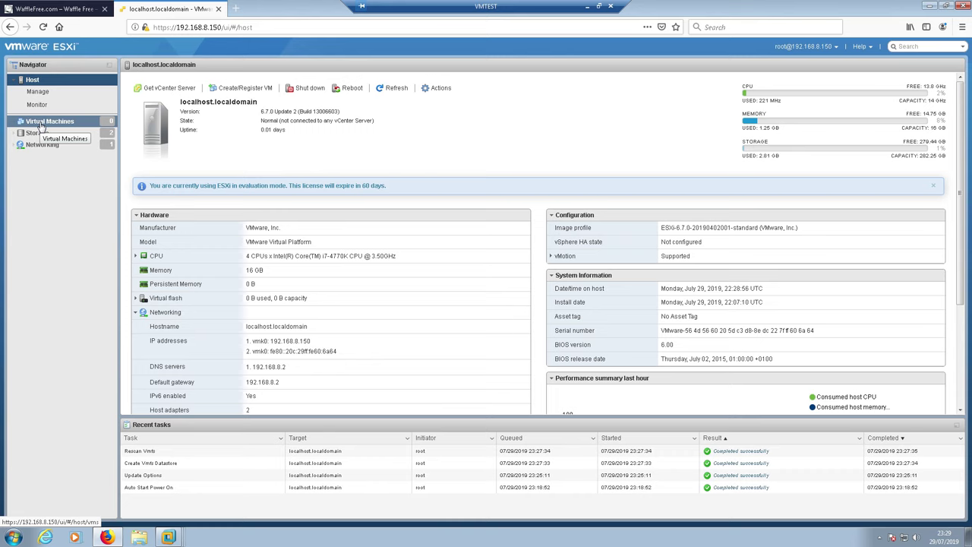
- Launch Create/Register VM from the Host menu with 'Create a new virtual machine' selected
right_click(46, 80)
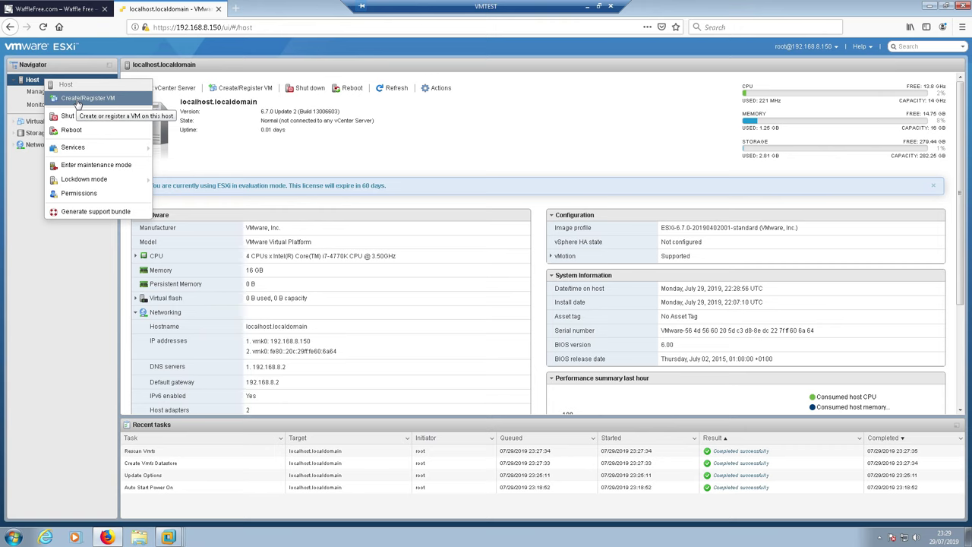
left_click(77, 103)
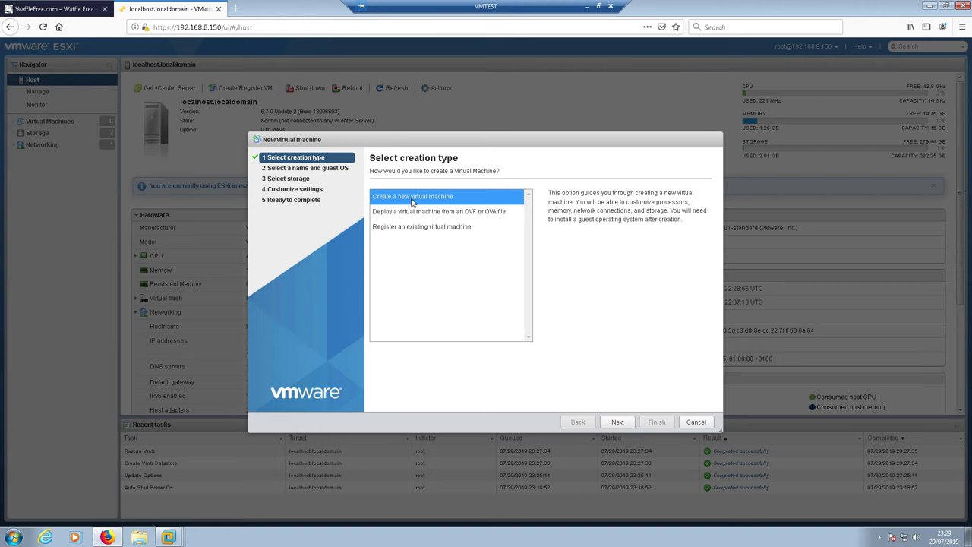
left_click(481, 204)
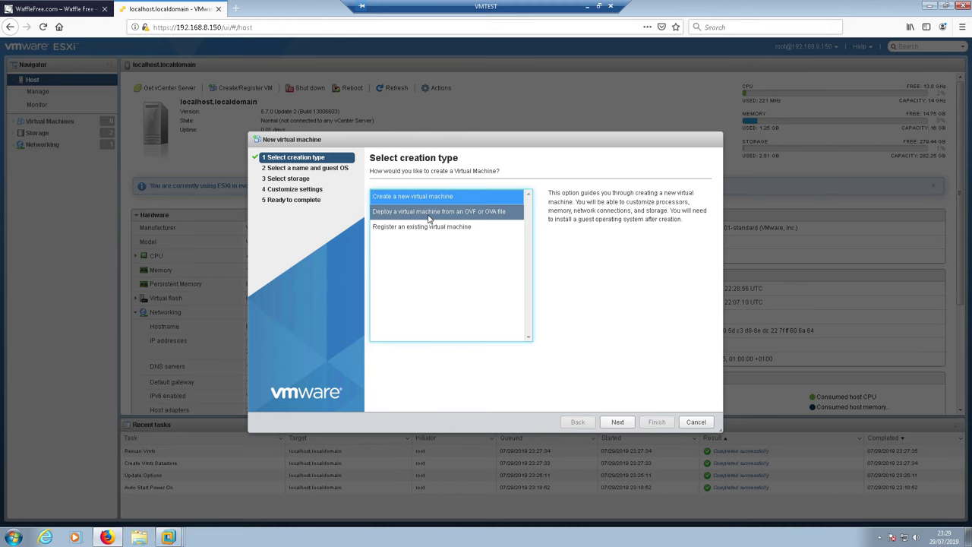
left_click(429, 218)
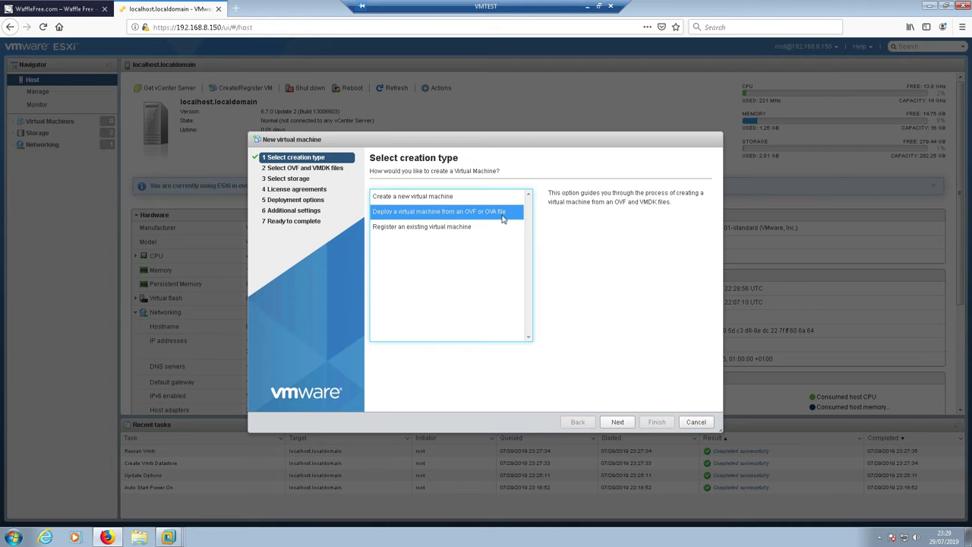
left_click(407, 231)
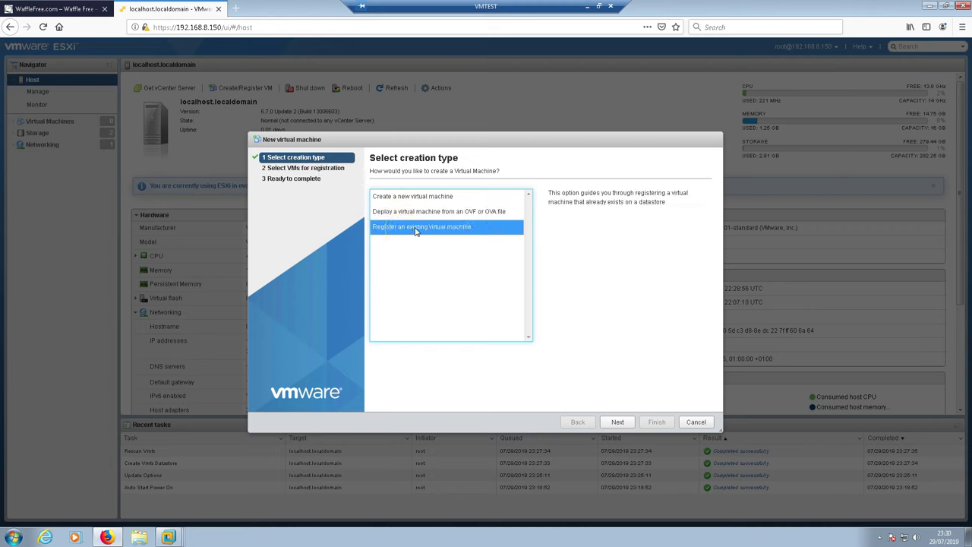
left_click(408, 201)
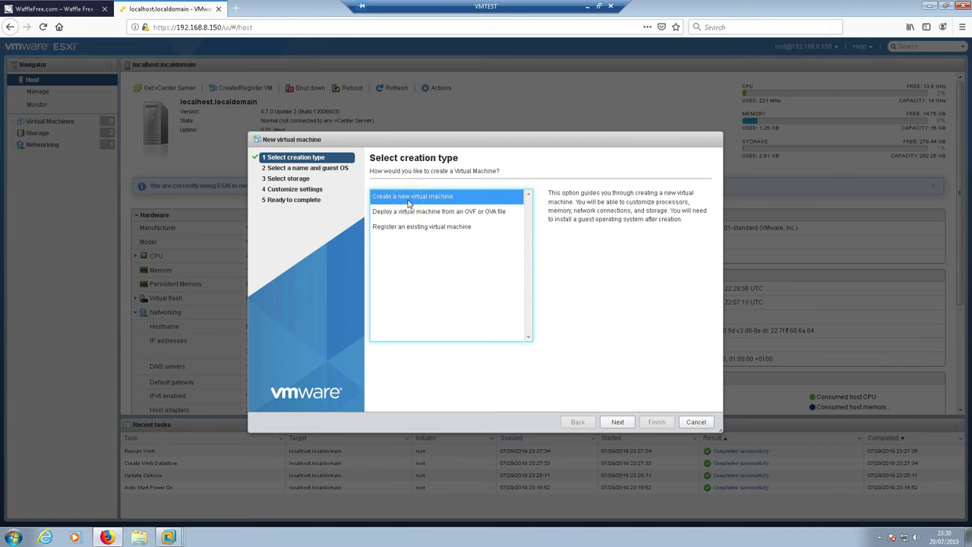
left_click(616, 423)
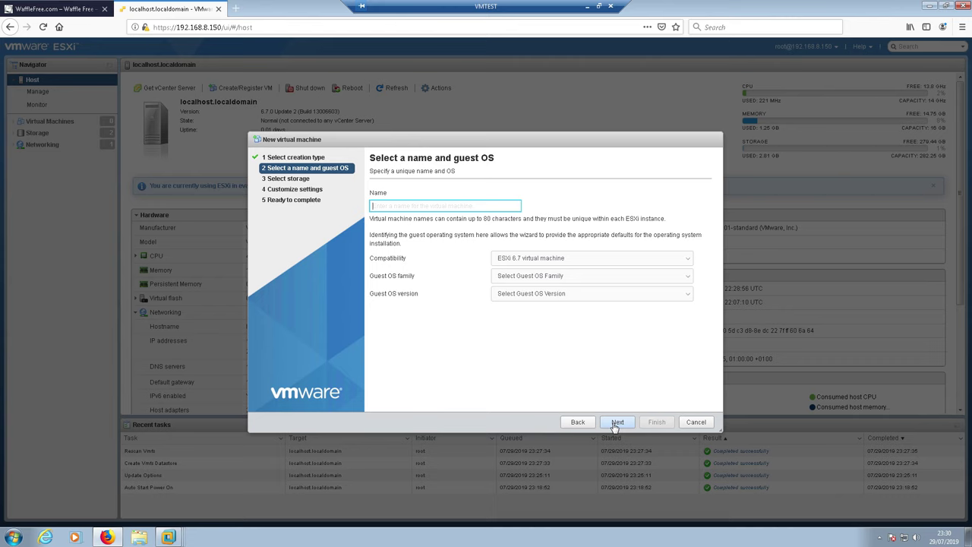
- Name the VM PC1 with guest OS family Windows, version Microsoft Windows 10 (64-bit)
type("PC1")
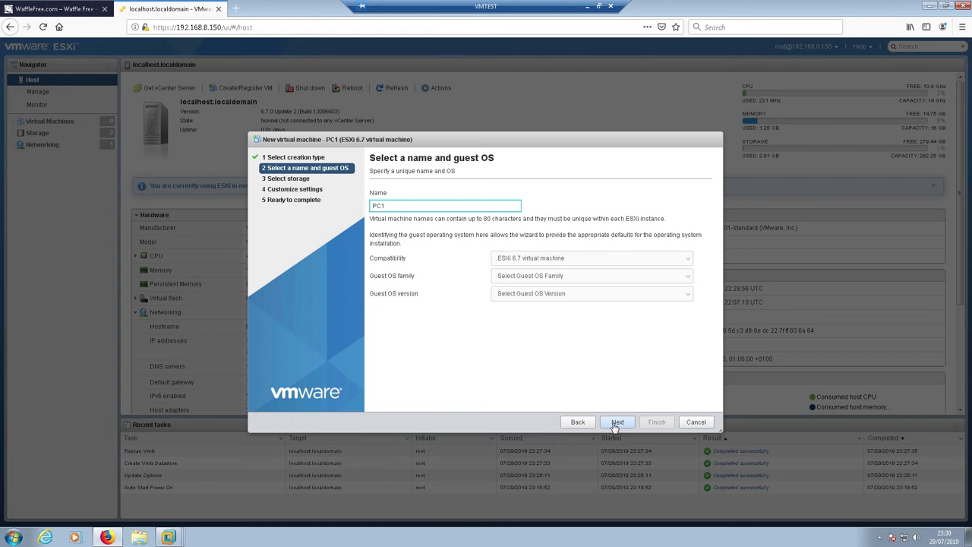
left_click(561, 279)
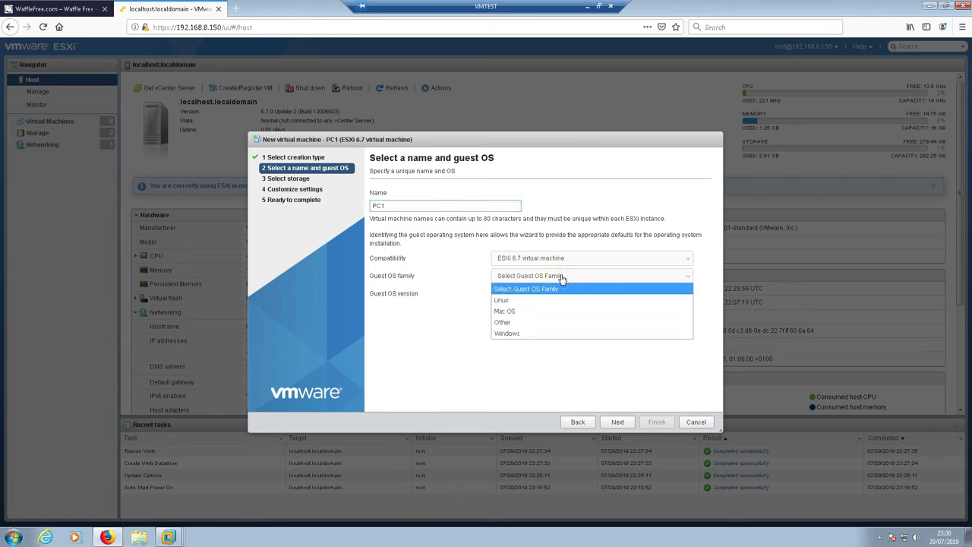
left_click(506, 333)
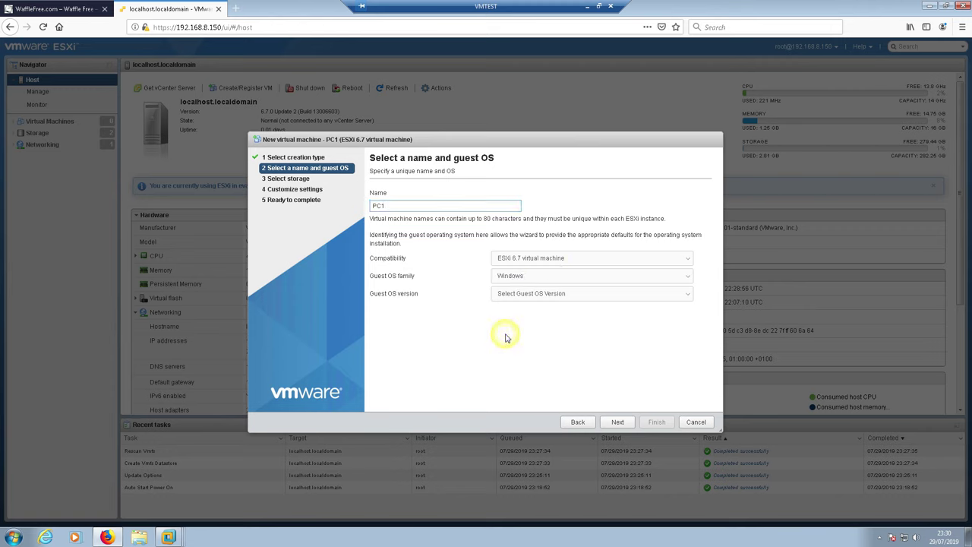
left_click(541, 295)
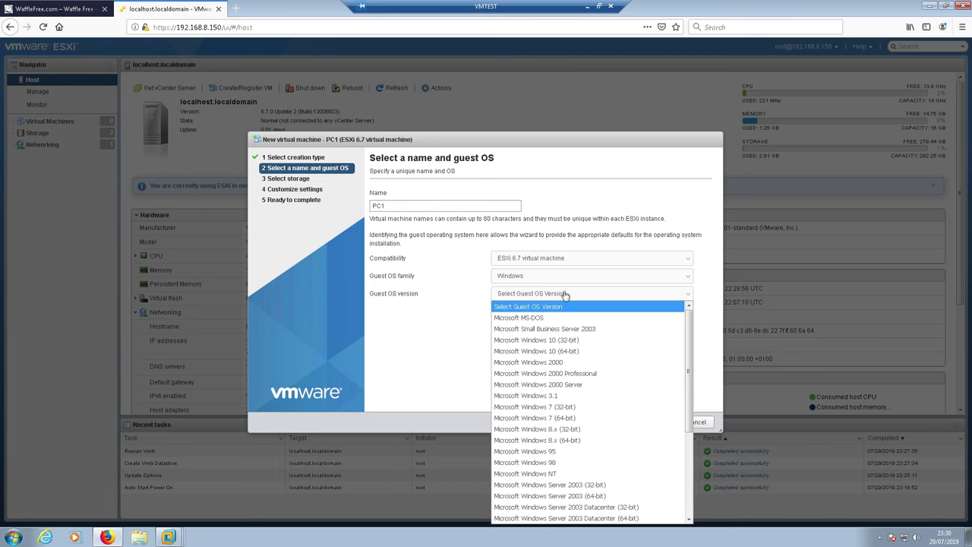
left_click_drag(686, 347, 696, 495)
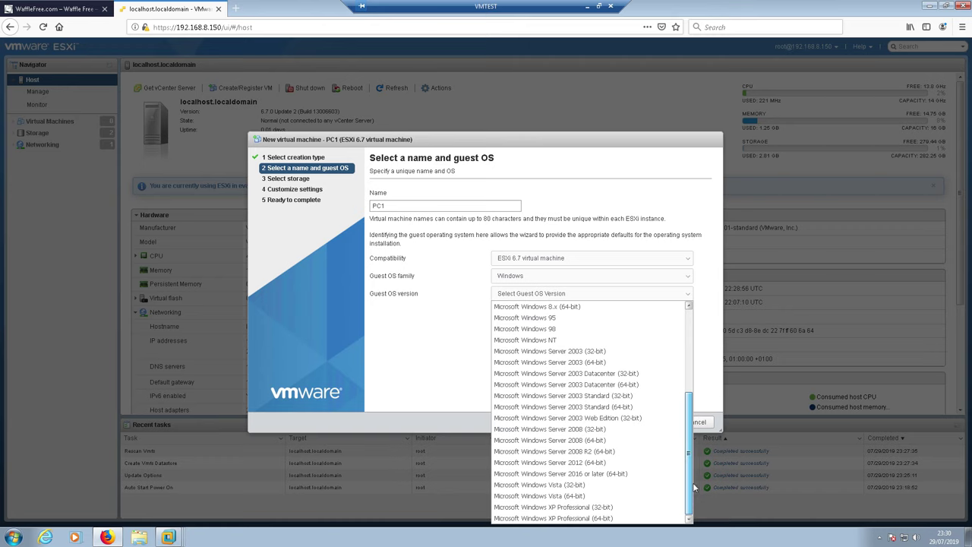
left_click_drag(692, 484, 691, 401)
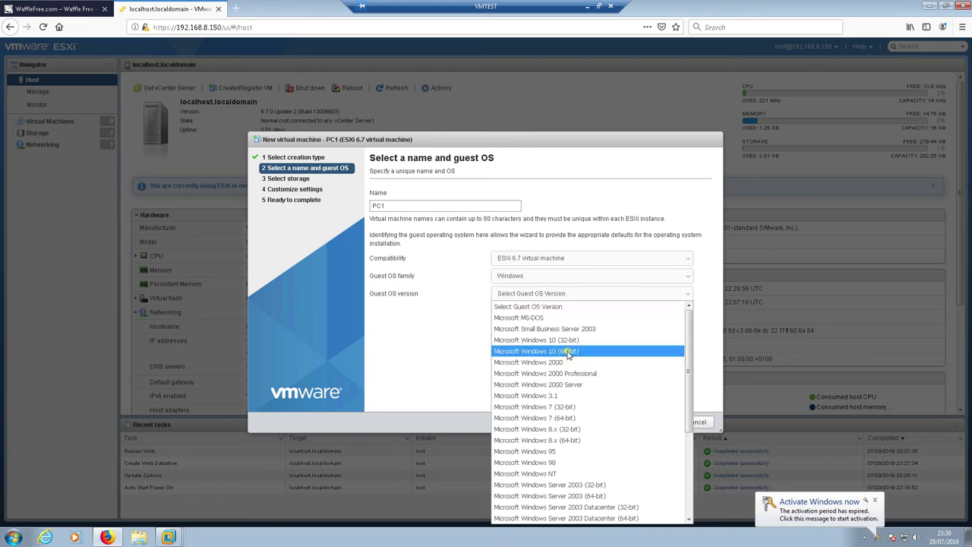
left_click(569, 354)
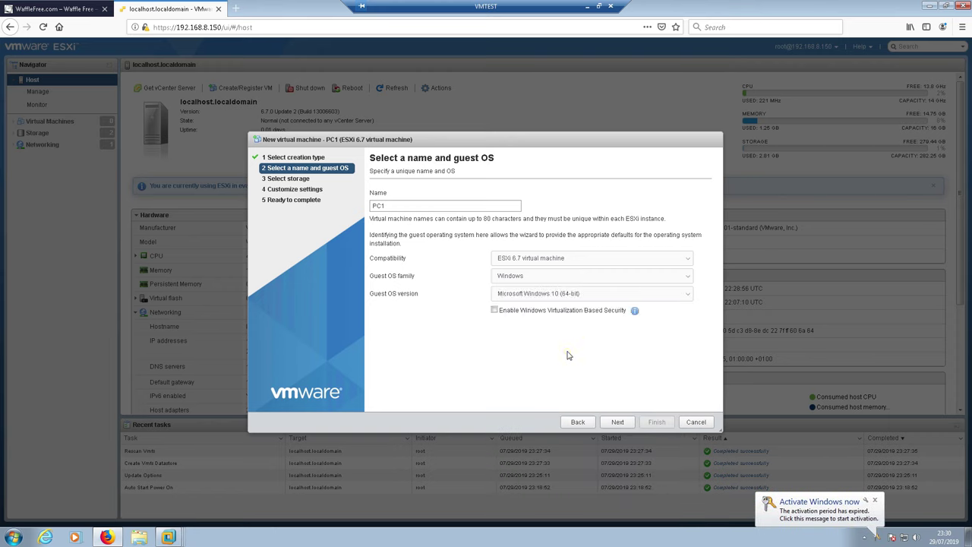
left_click(619, 423)
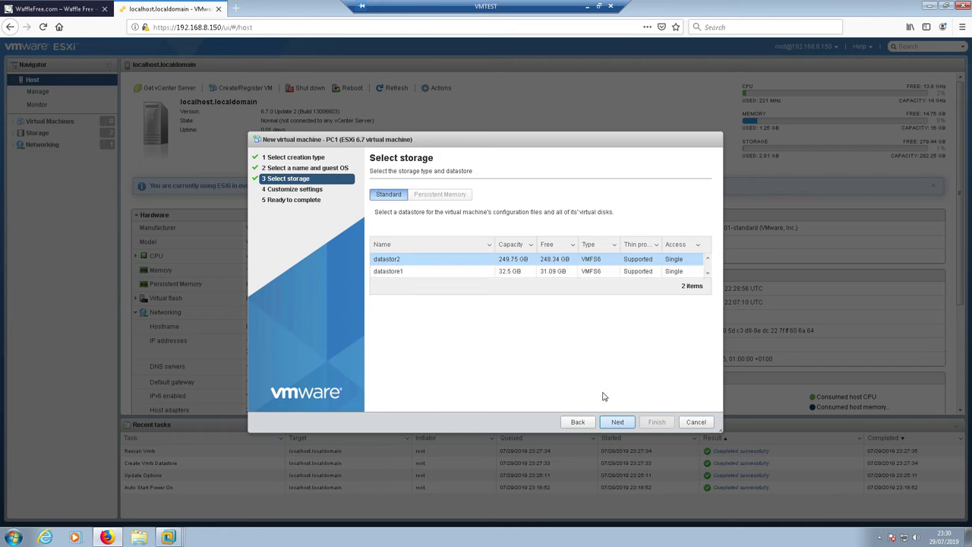
- Keep PC1 on datastor2 and set Hard disk 1 to 40 GB
left_click(619, 422)
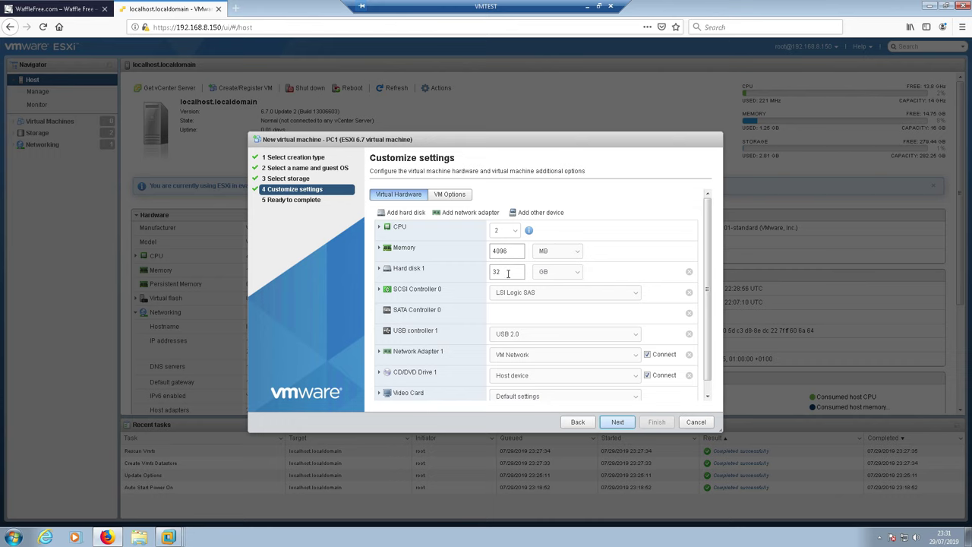
left_click(507, 271)
key("ctrl+a")
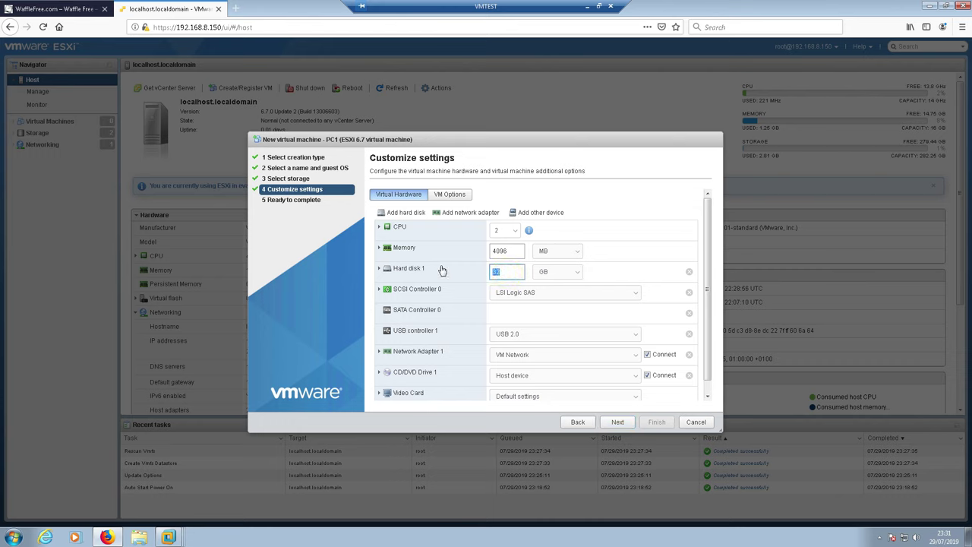
type("40")
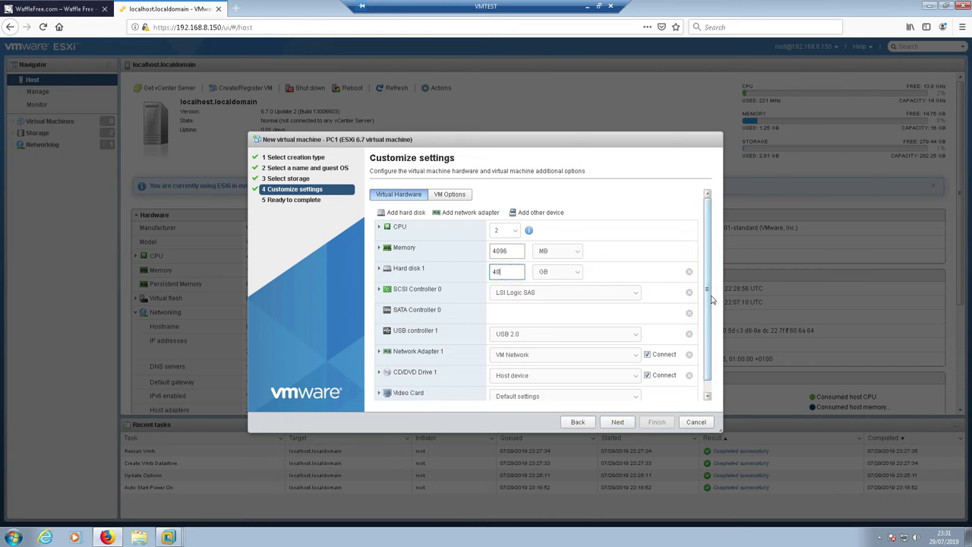
left_click_drag(708, 297, 709, 334)
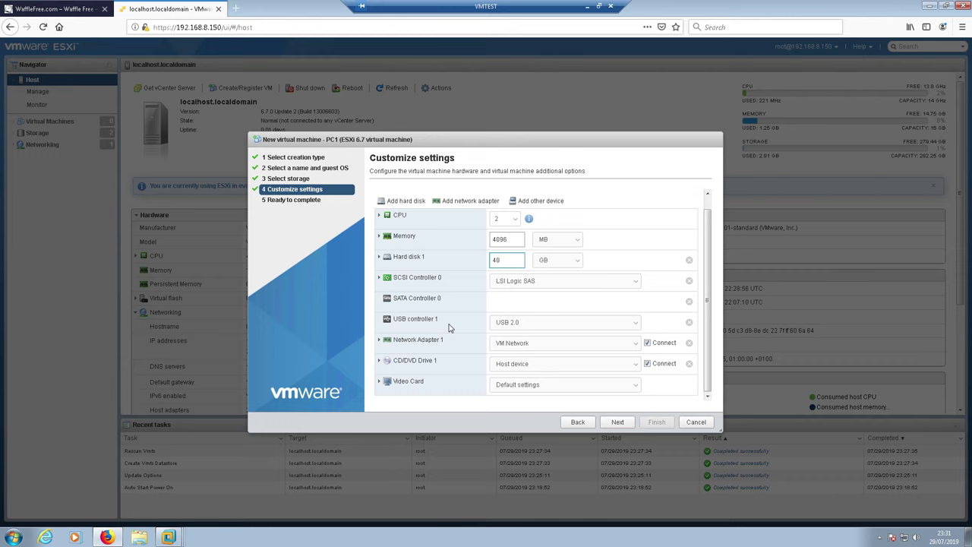
- Leave the network adapter unchanged, keep host CD-ROM as CD/DVD media, and reach Ready to complete
left_click(548, 348)
left_click(547, 352)
left_click(379, 361)
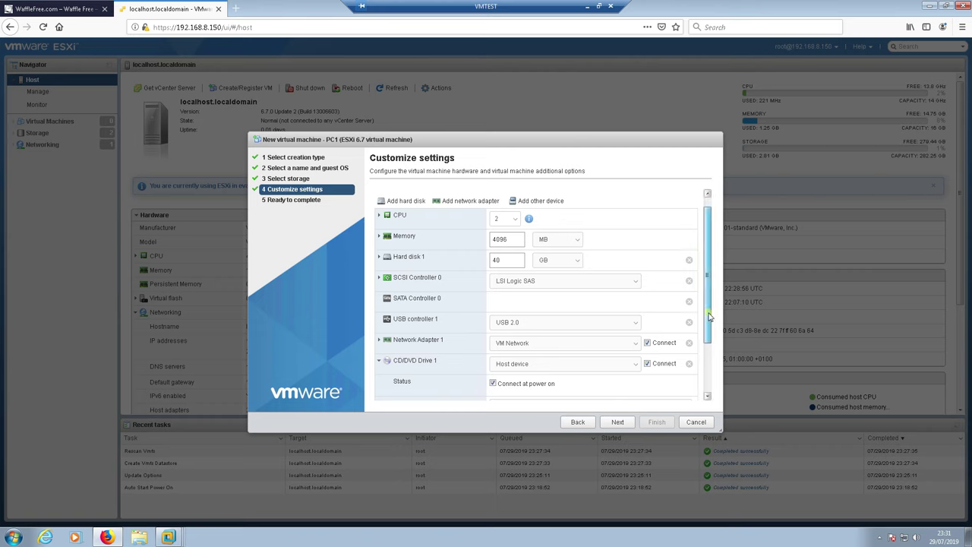
left_click_drag(708, 317, 712, 383)
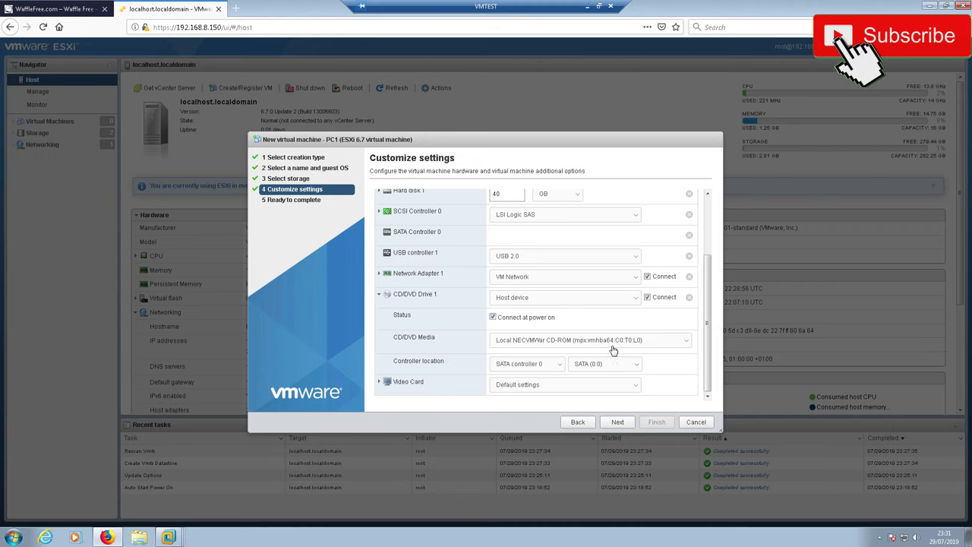
left_click(652, 341)
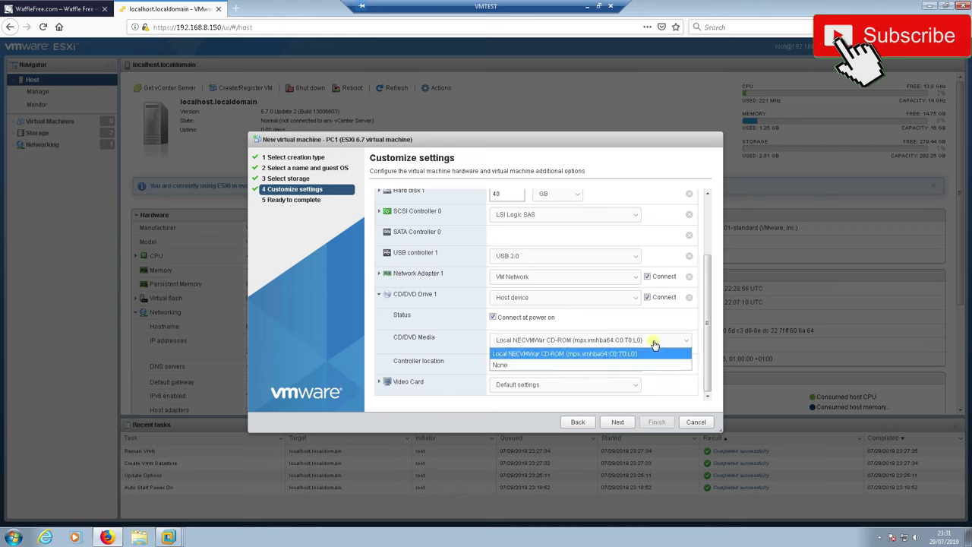
left_click(655, 345)
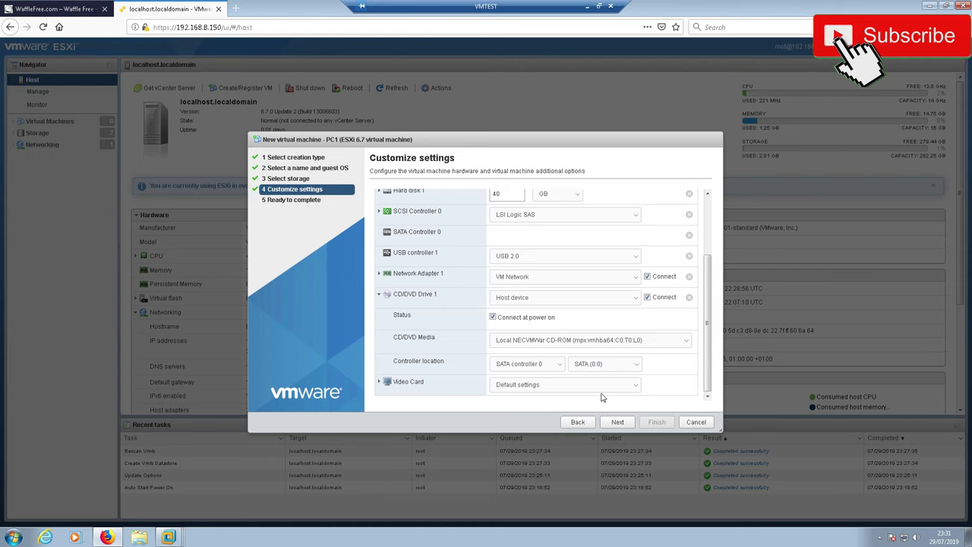
left_click(618, 423)
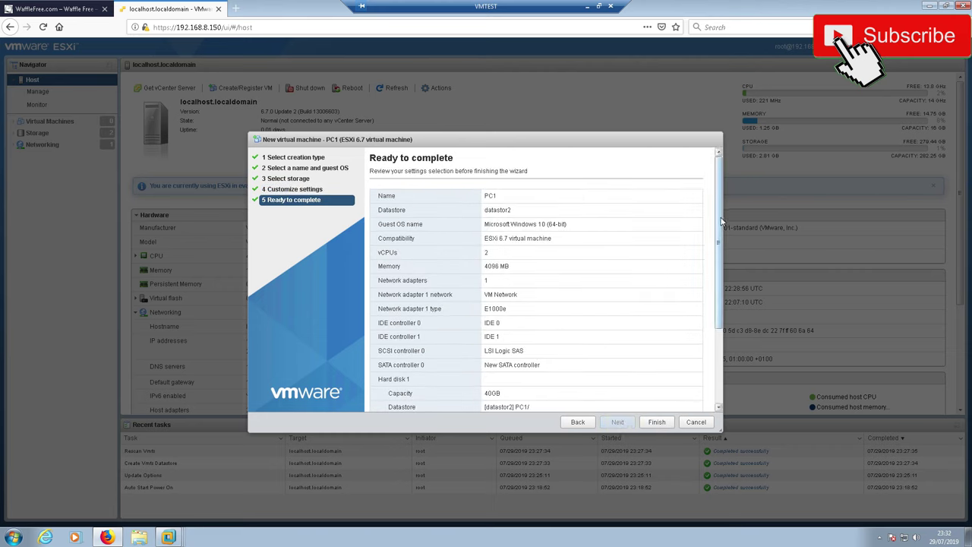
- Create PC1 from the summary and list Virtual Machines showing it with 40 GB used
scroll(711, 221, "down", 5)
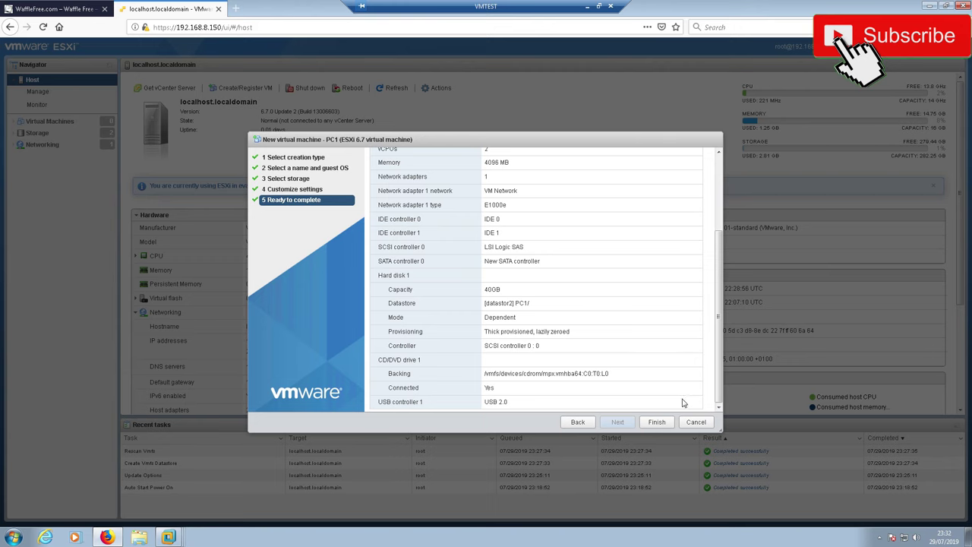
left_click(658, 424)
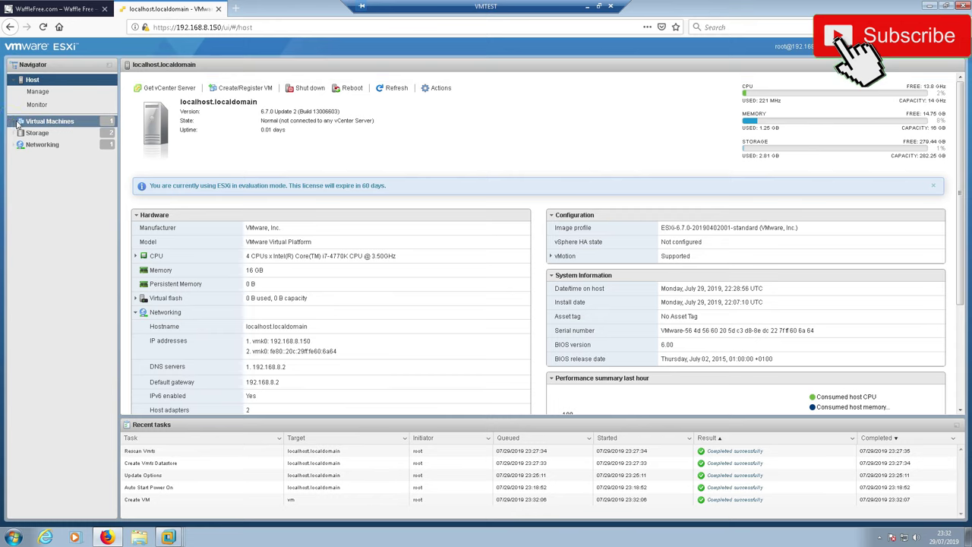
left_click(55, 125)
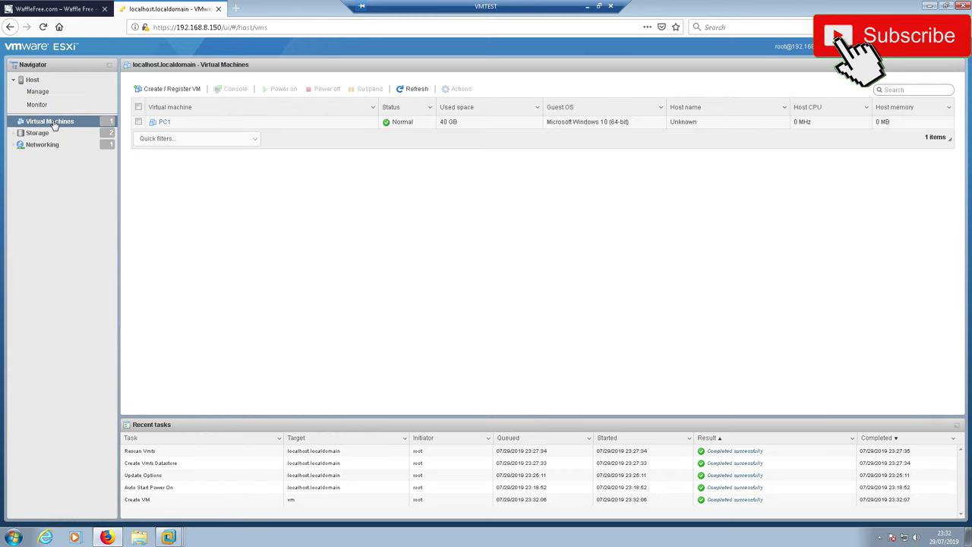